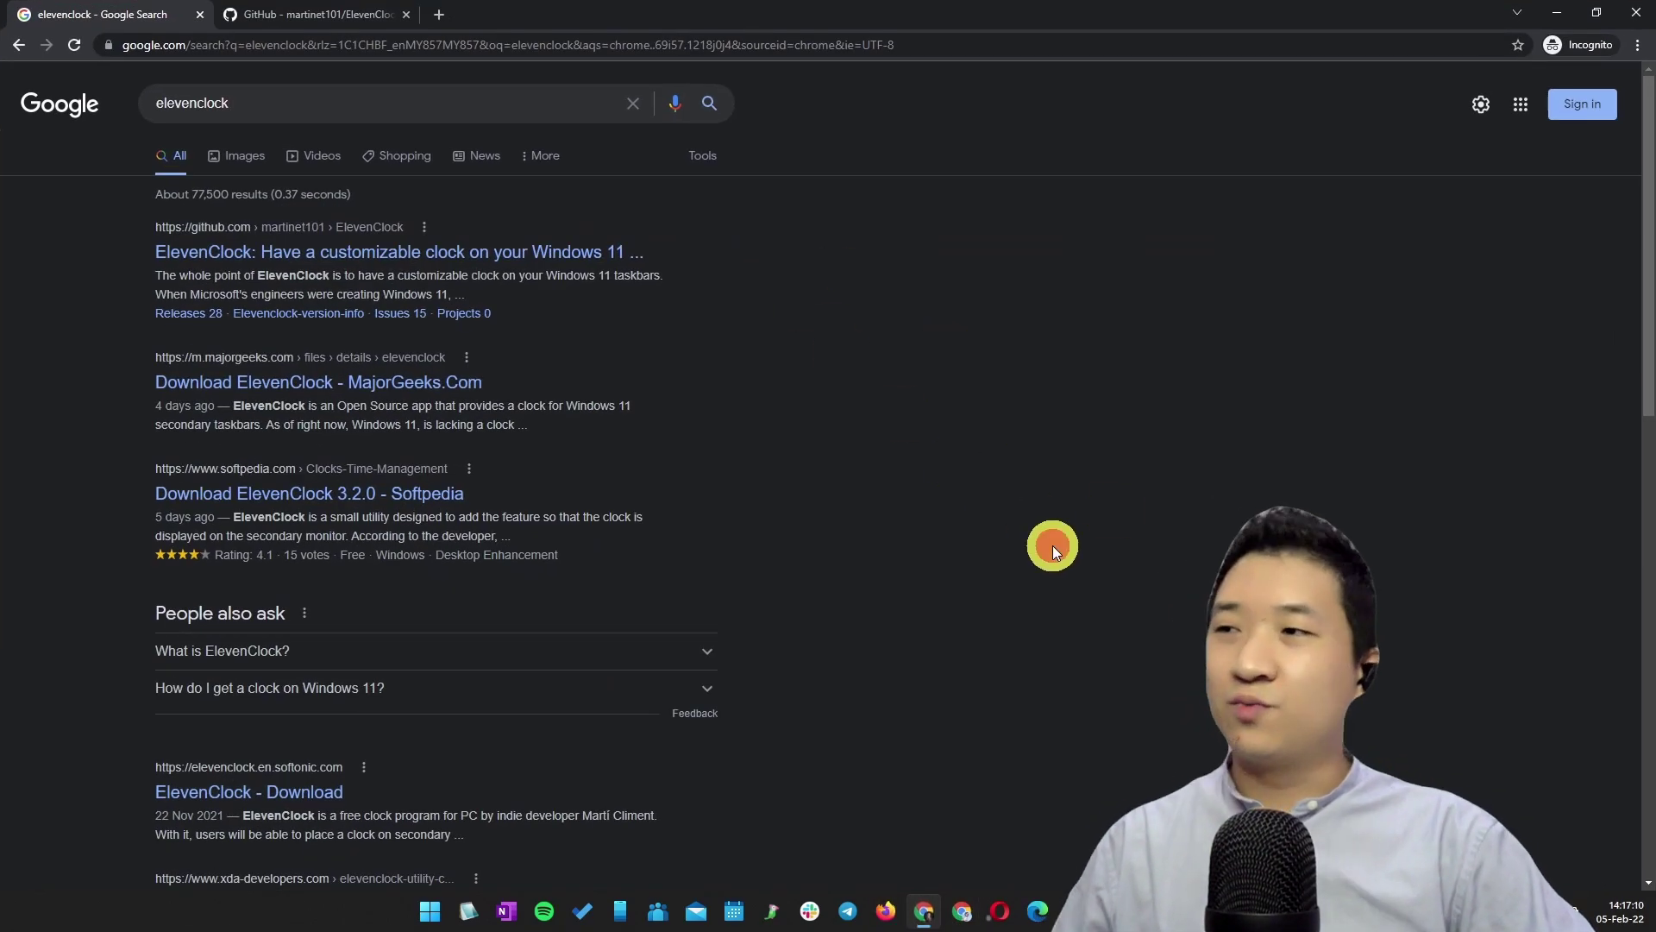
Enlarge the elevenclock search results, then switch to the ElevenClock GitHub project tab.
key("ctrl+plus")
key("ctrl+plus")
key("ctrl+plus")
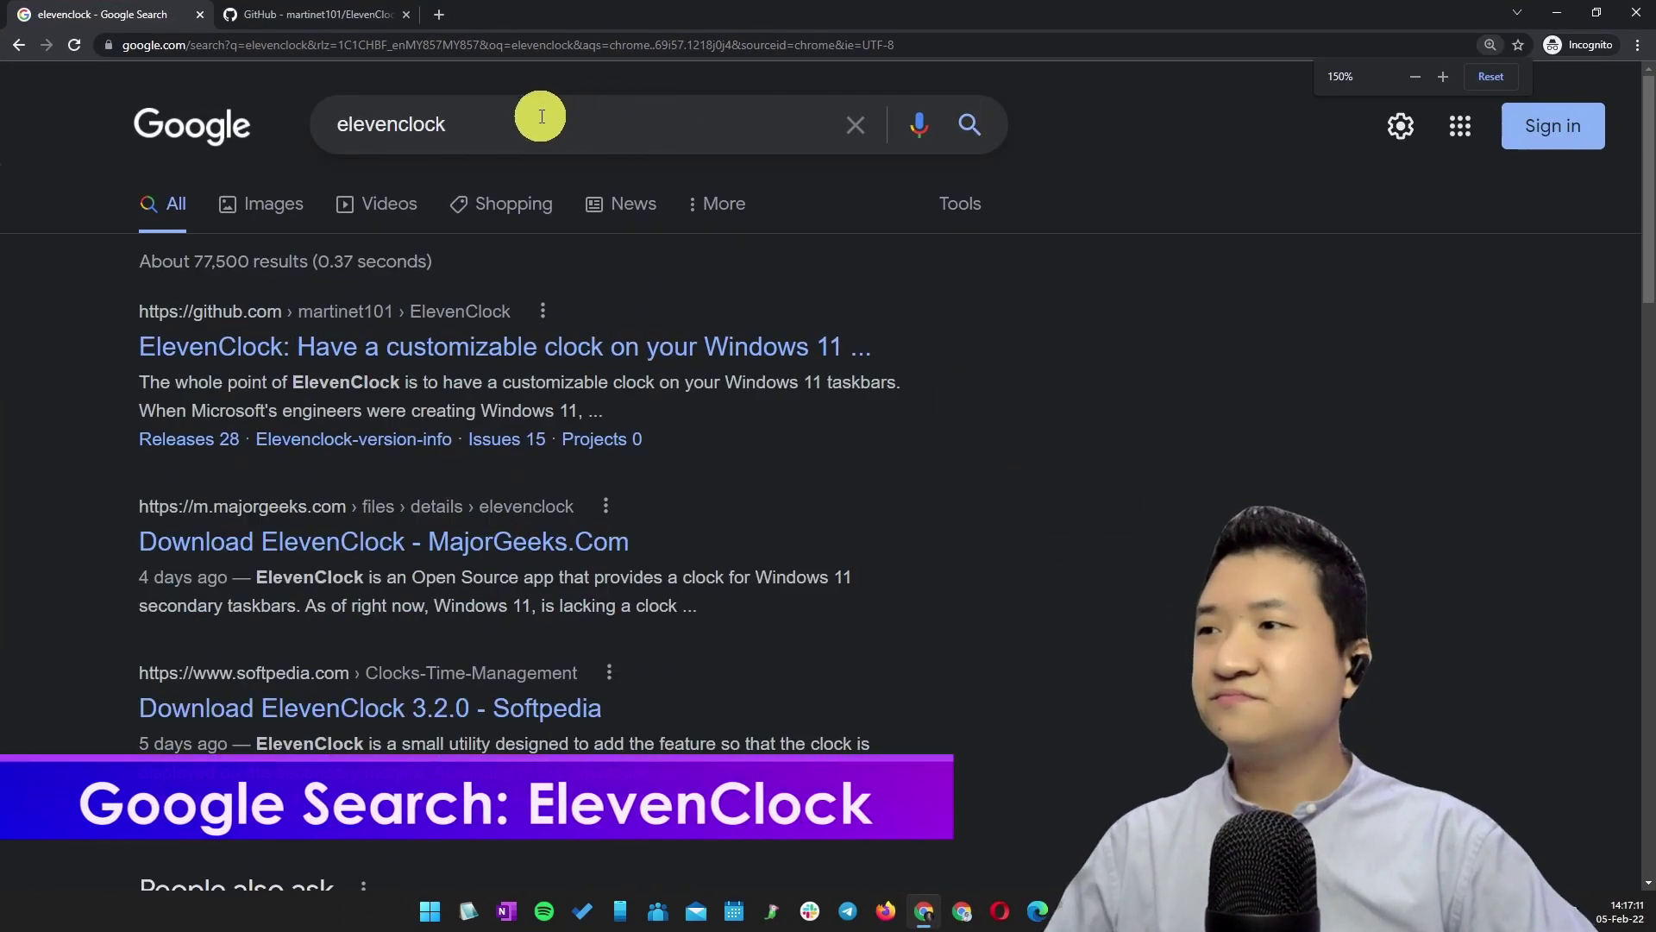
double_click(541, 117)
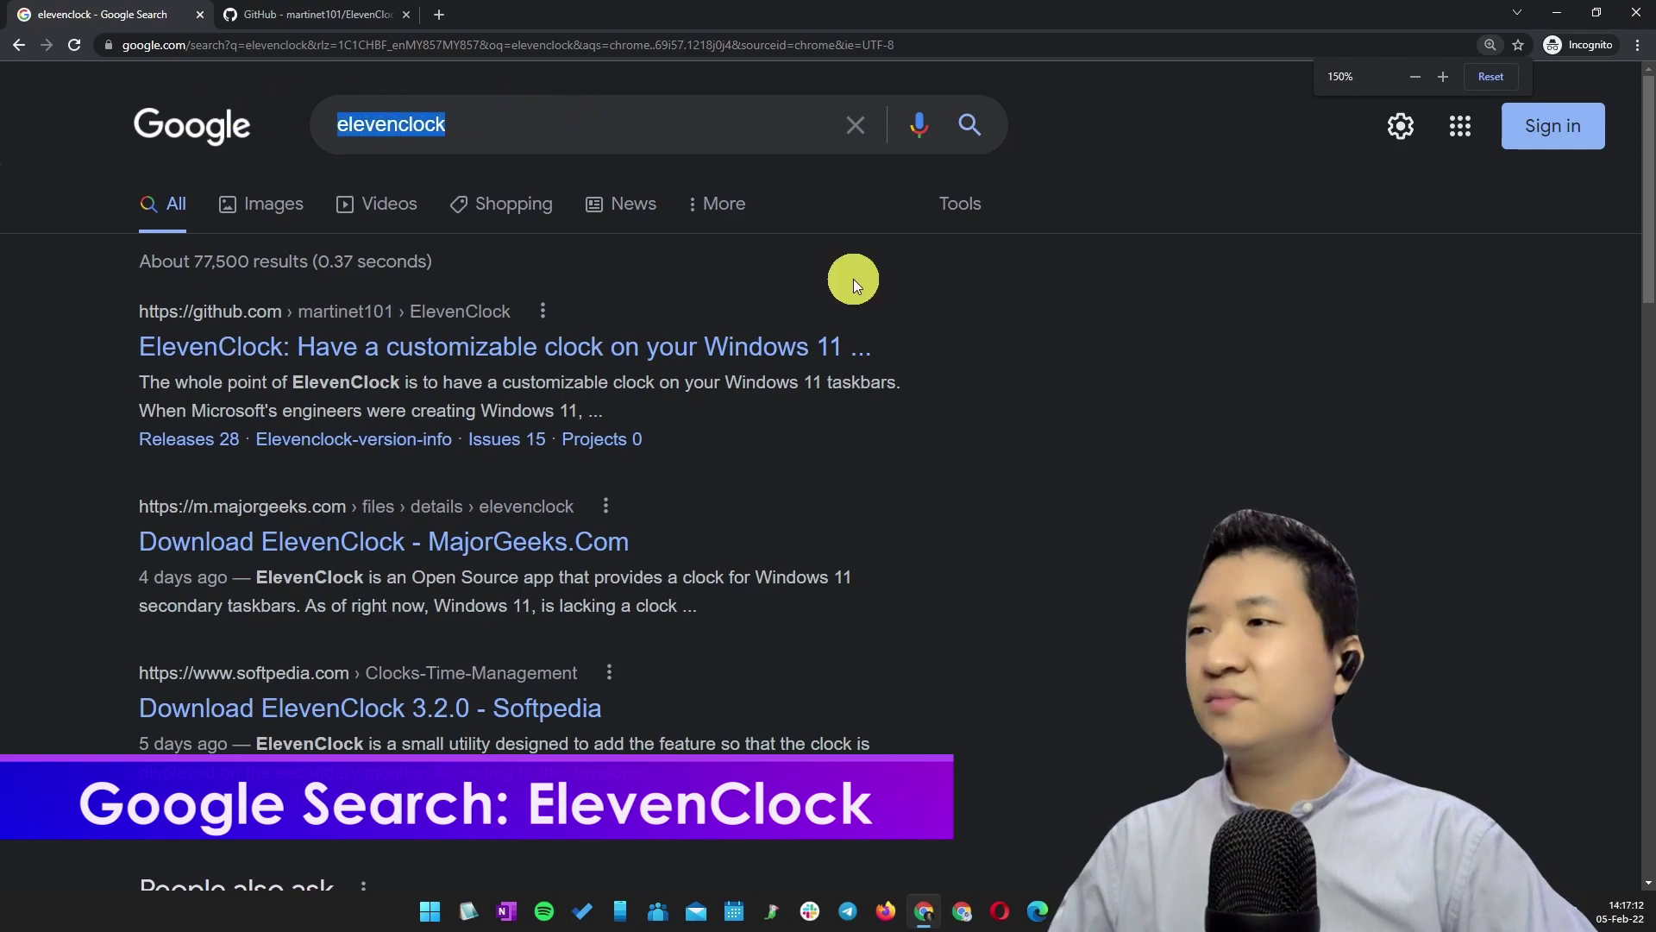
left_click(1220, 426)
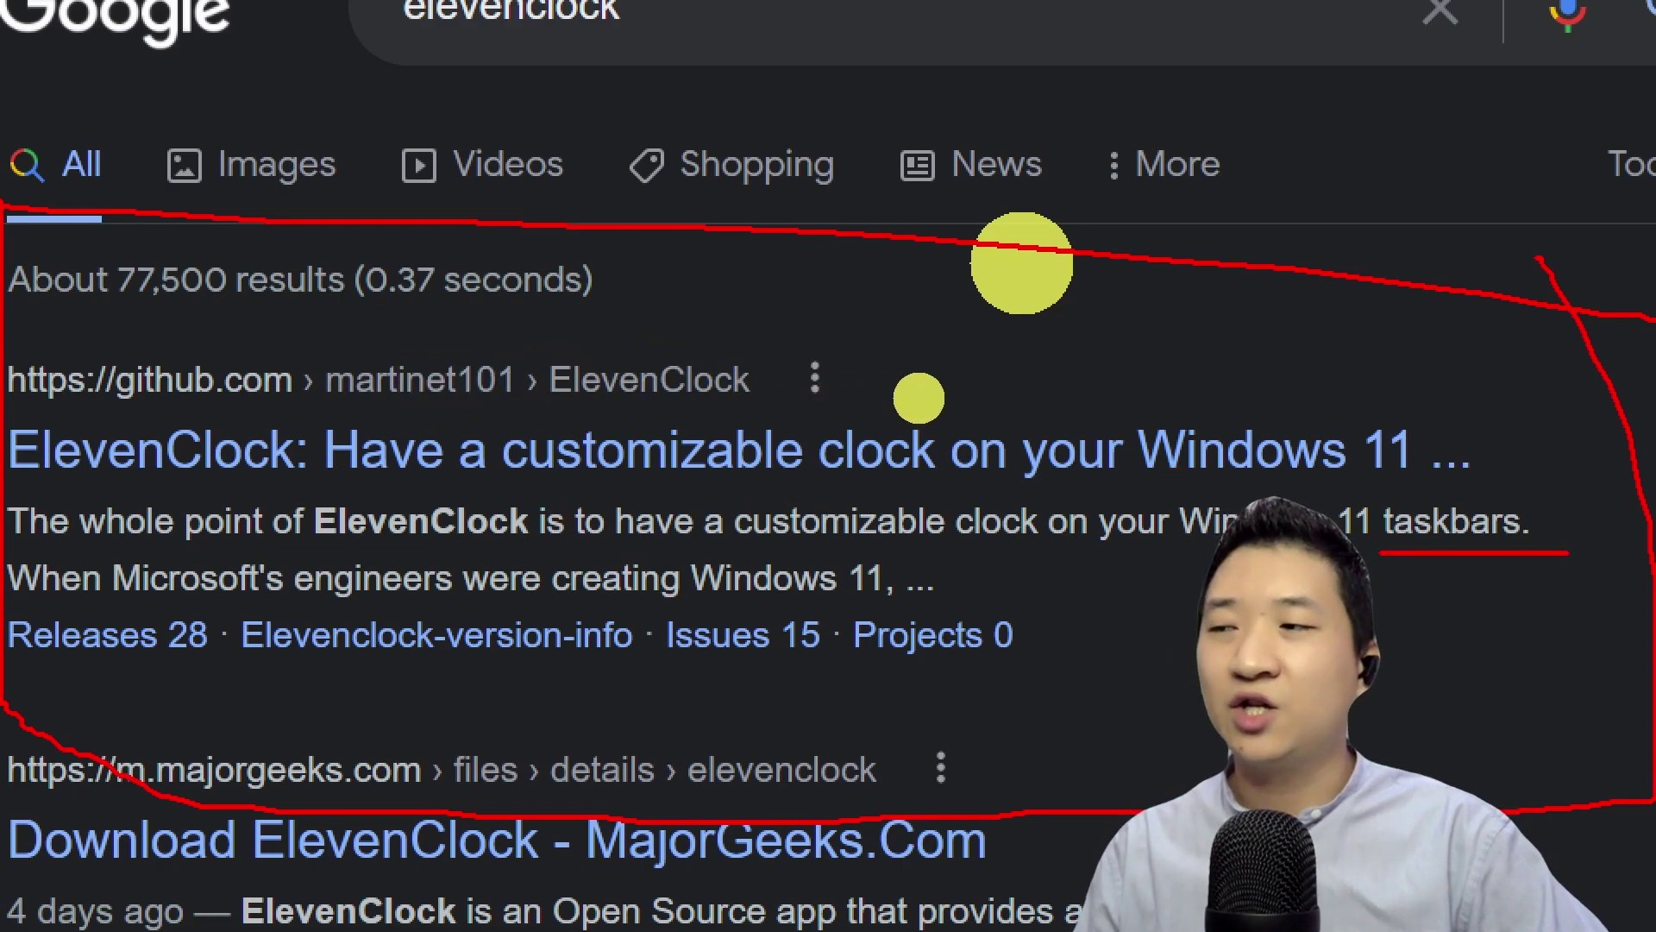
left_click(318, 14)
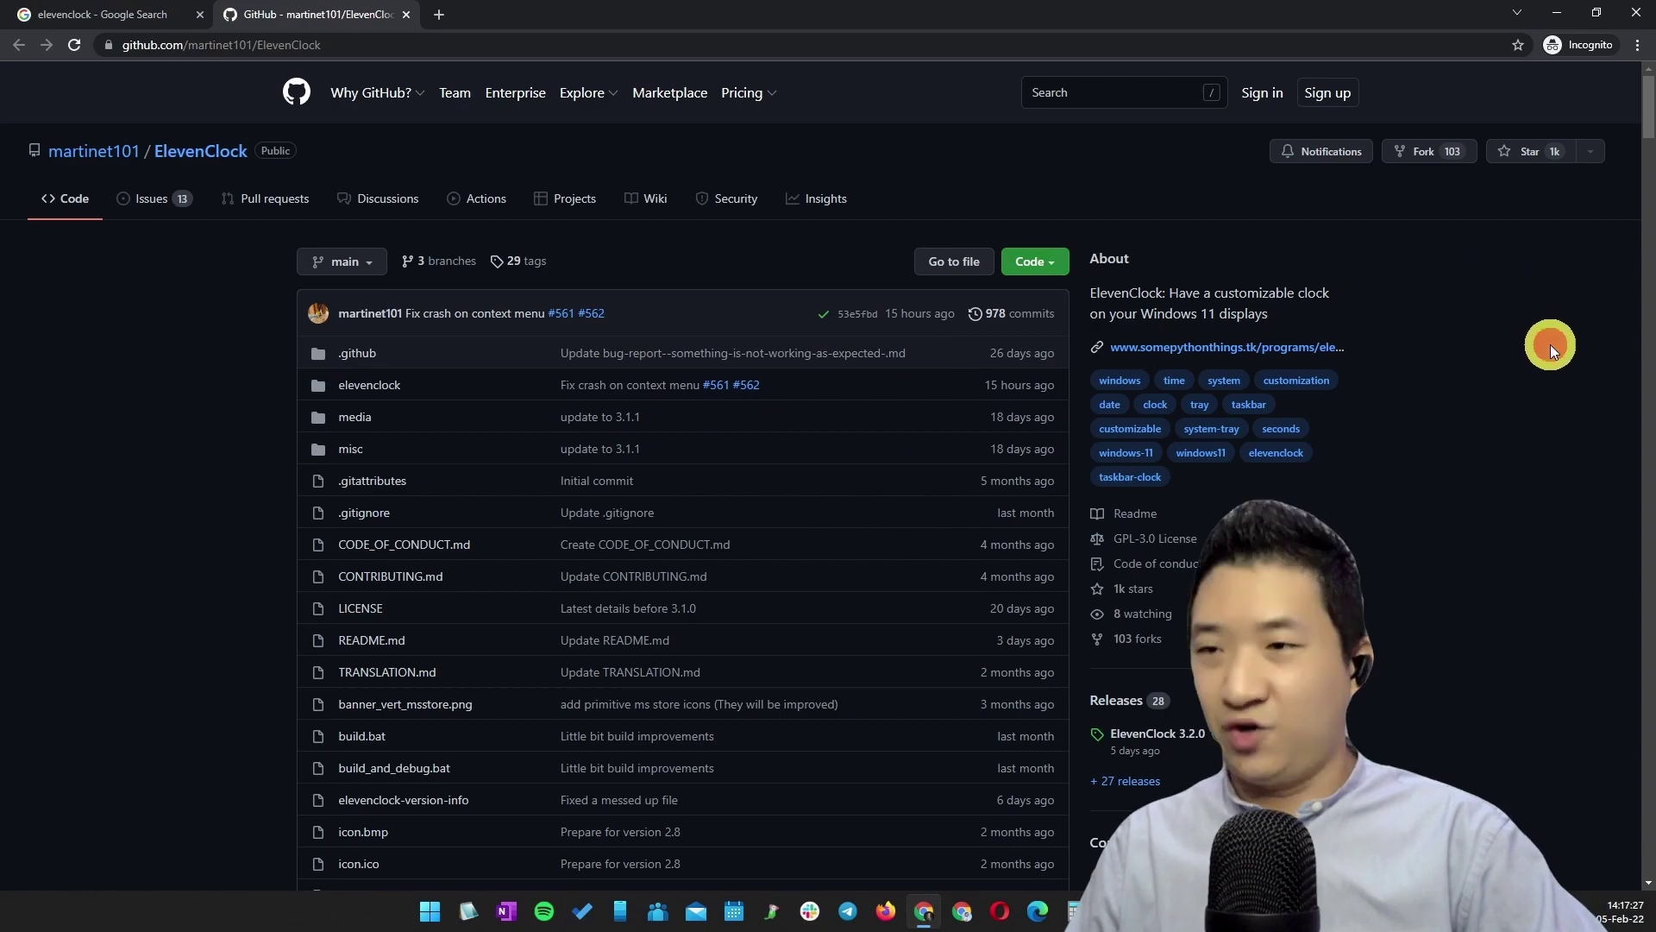
Zoom the ElevenClock GitHub page to 125%.
scroll(1485, 542, "down", 4)
scroll(1484, 535, "down", 6)
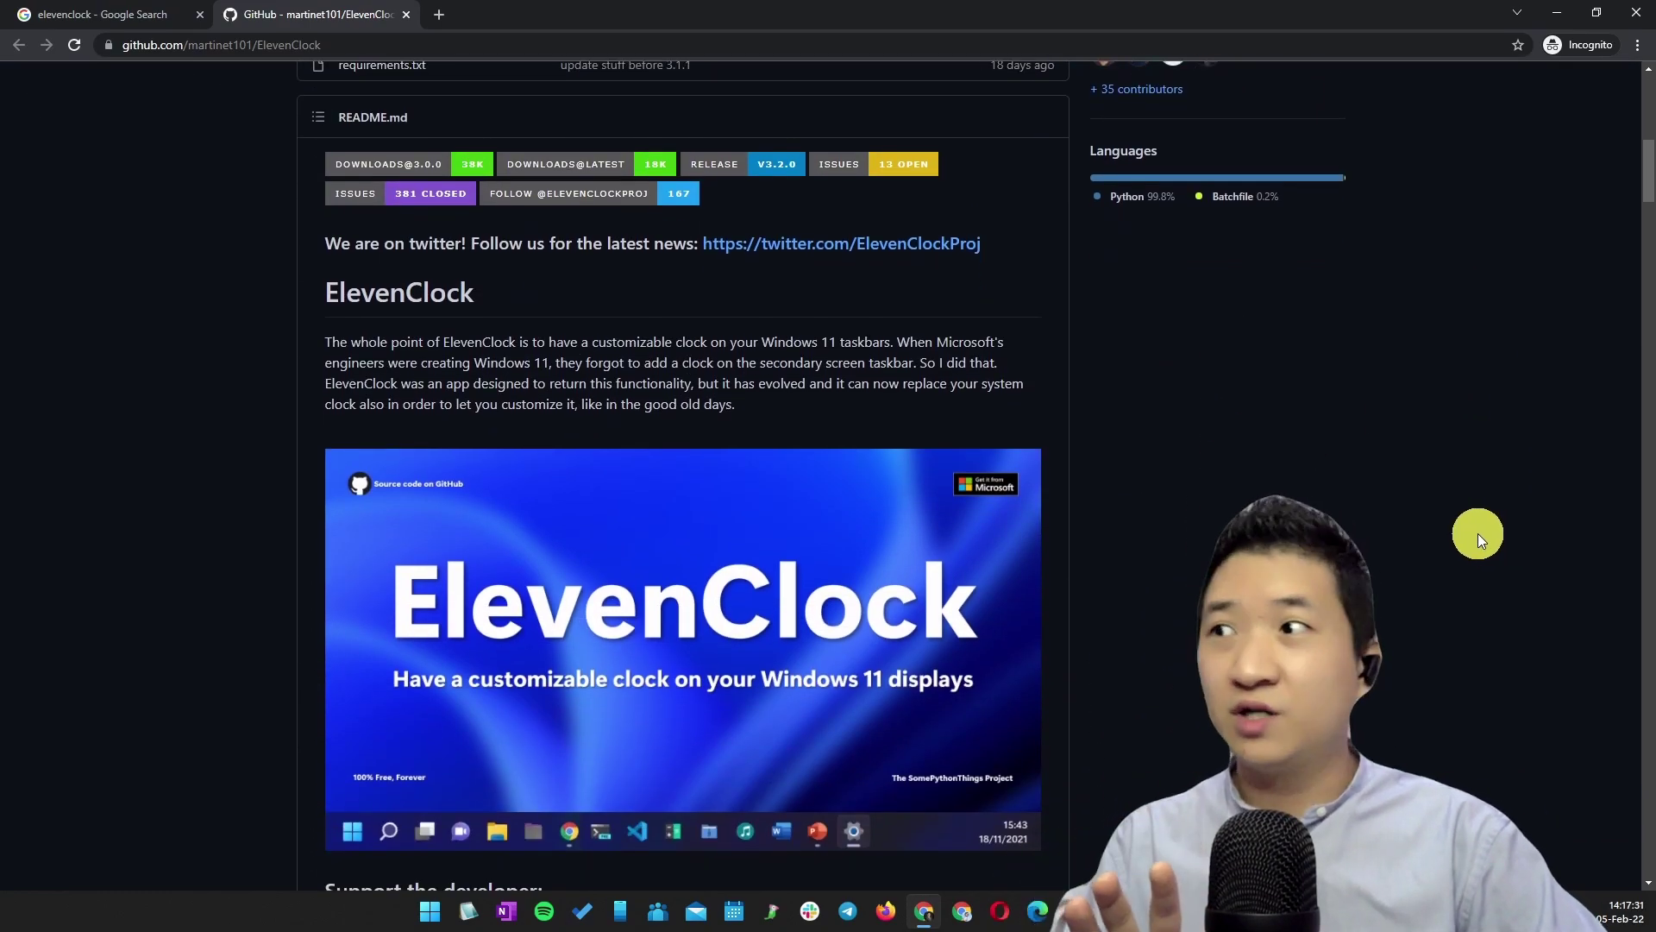
scroll(1478, 533, "up", 10)
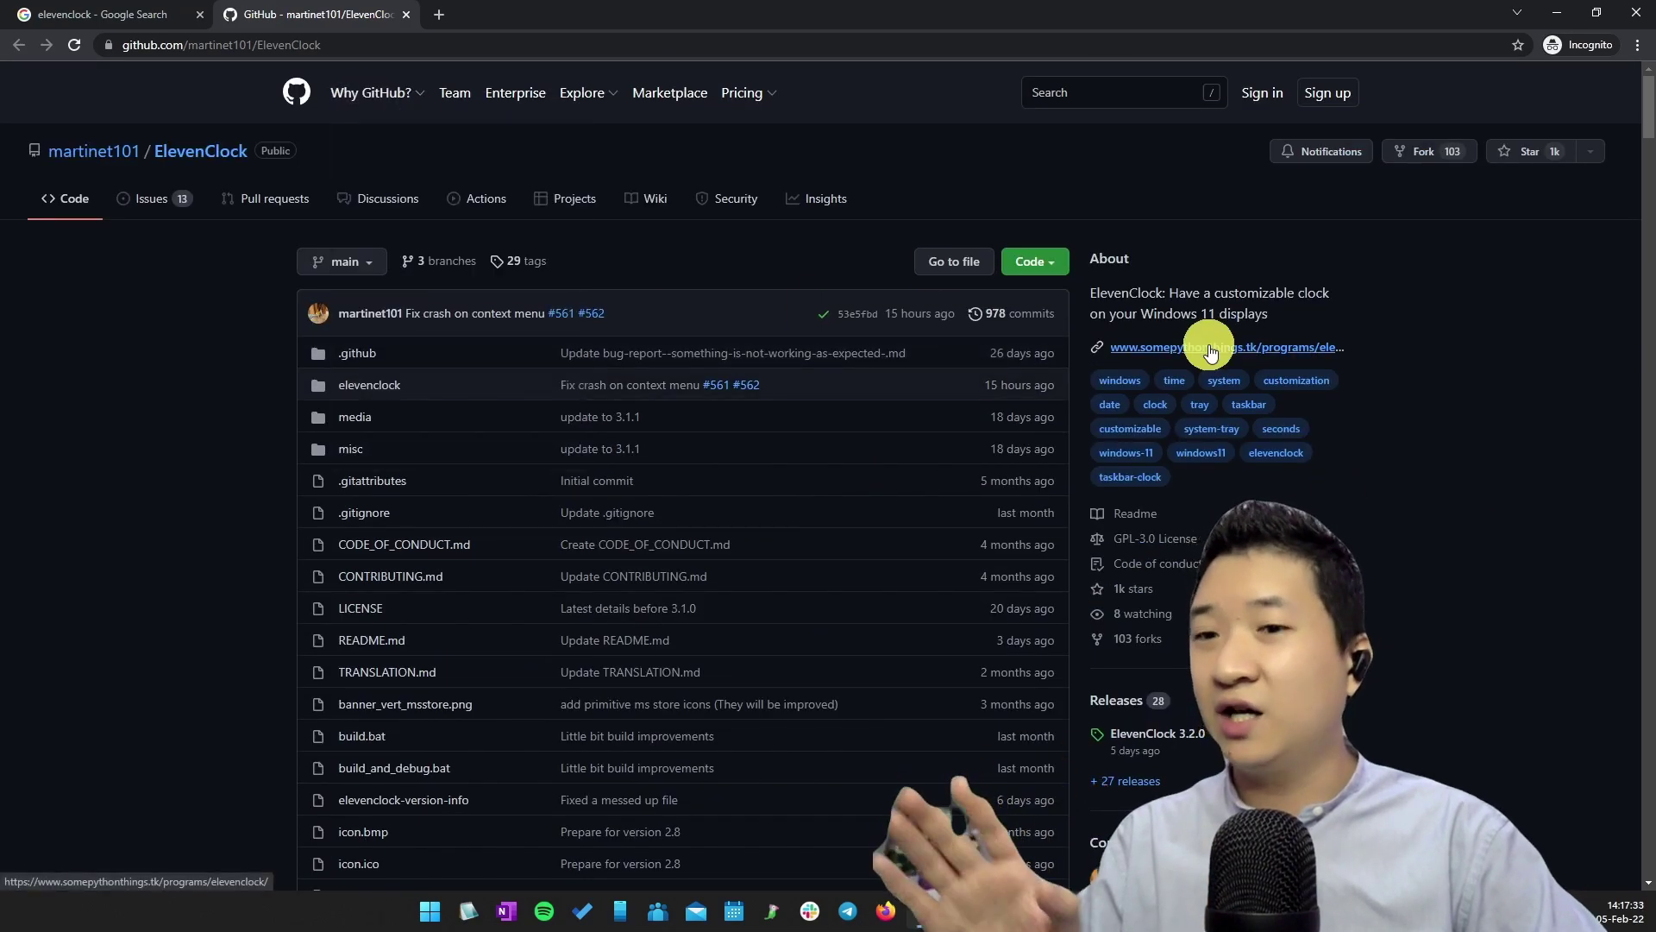
key("ctrl+plus")
key("ctrl+plus")
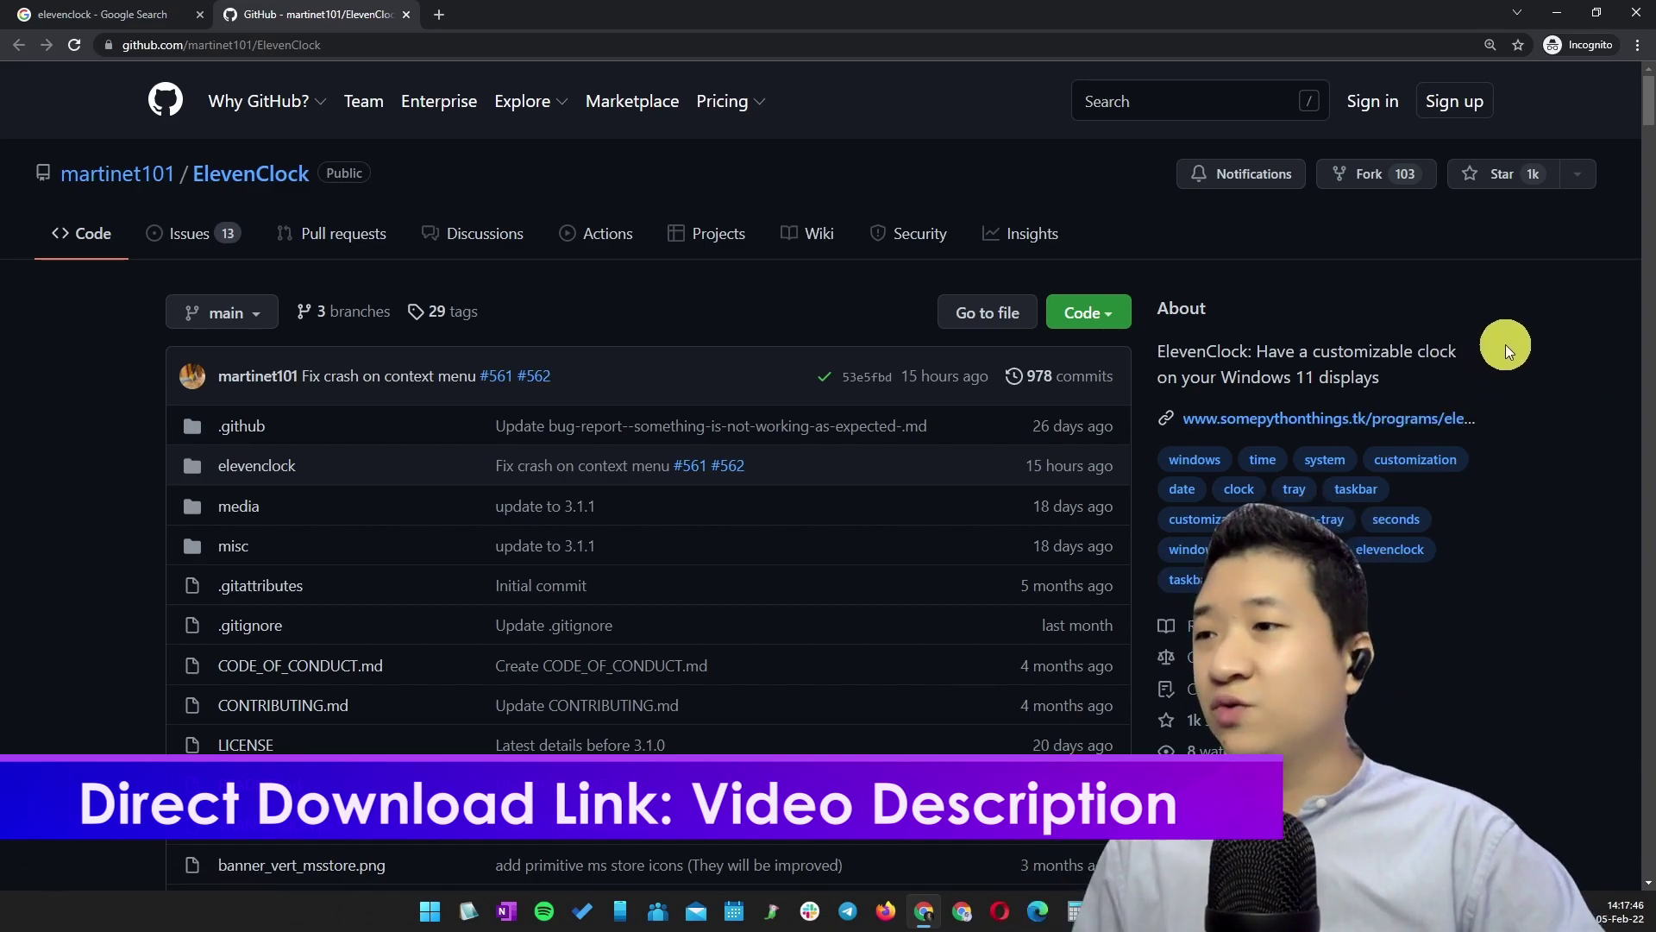
Read down the README's features list to the settings window screenshots.
scroll(1504, 344, "down", 20)
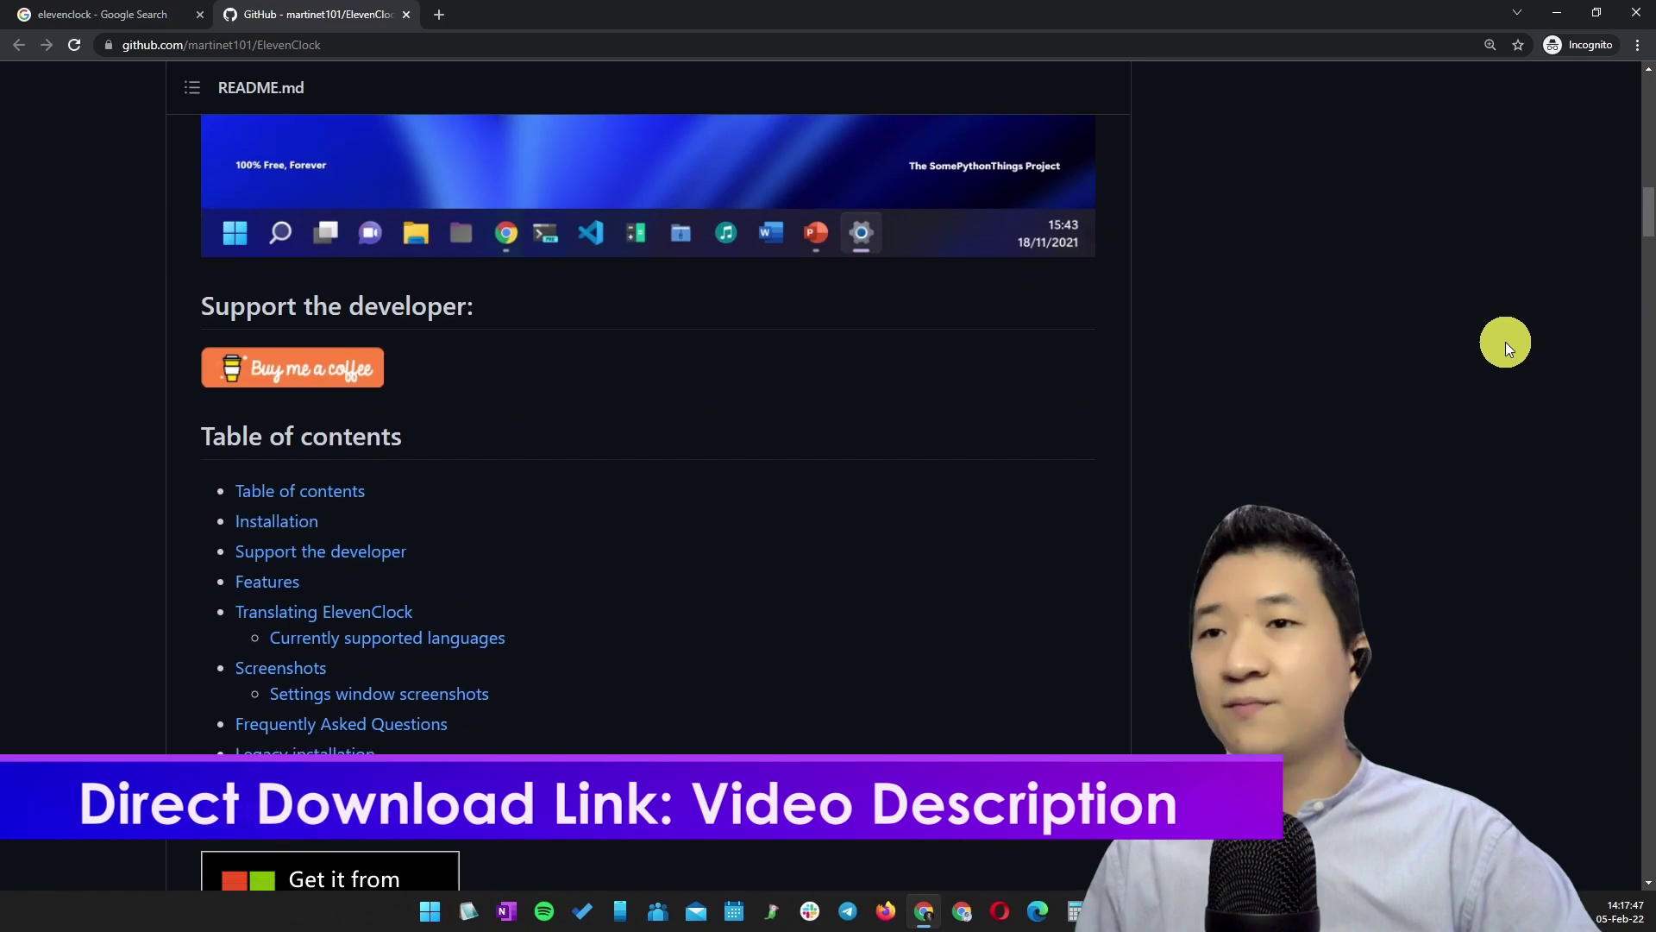
scroll(1505, 341, "down", 7)
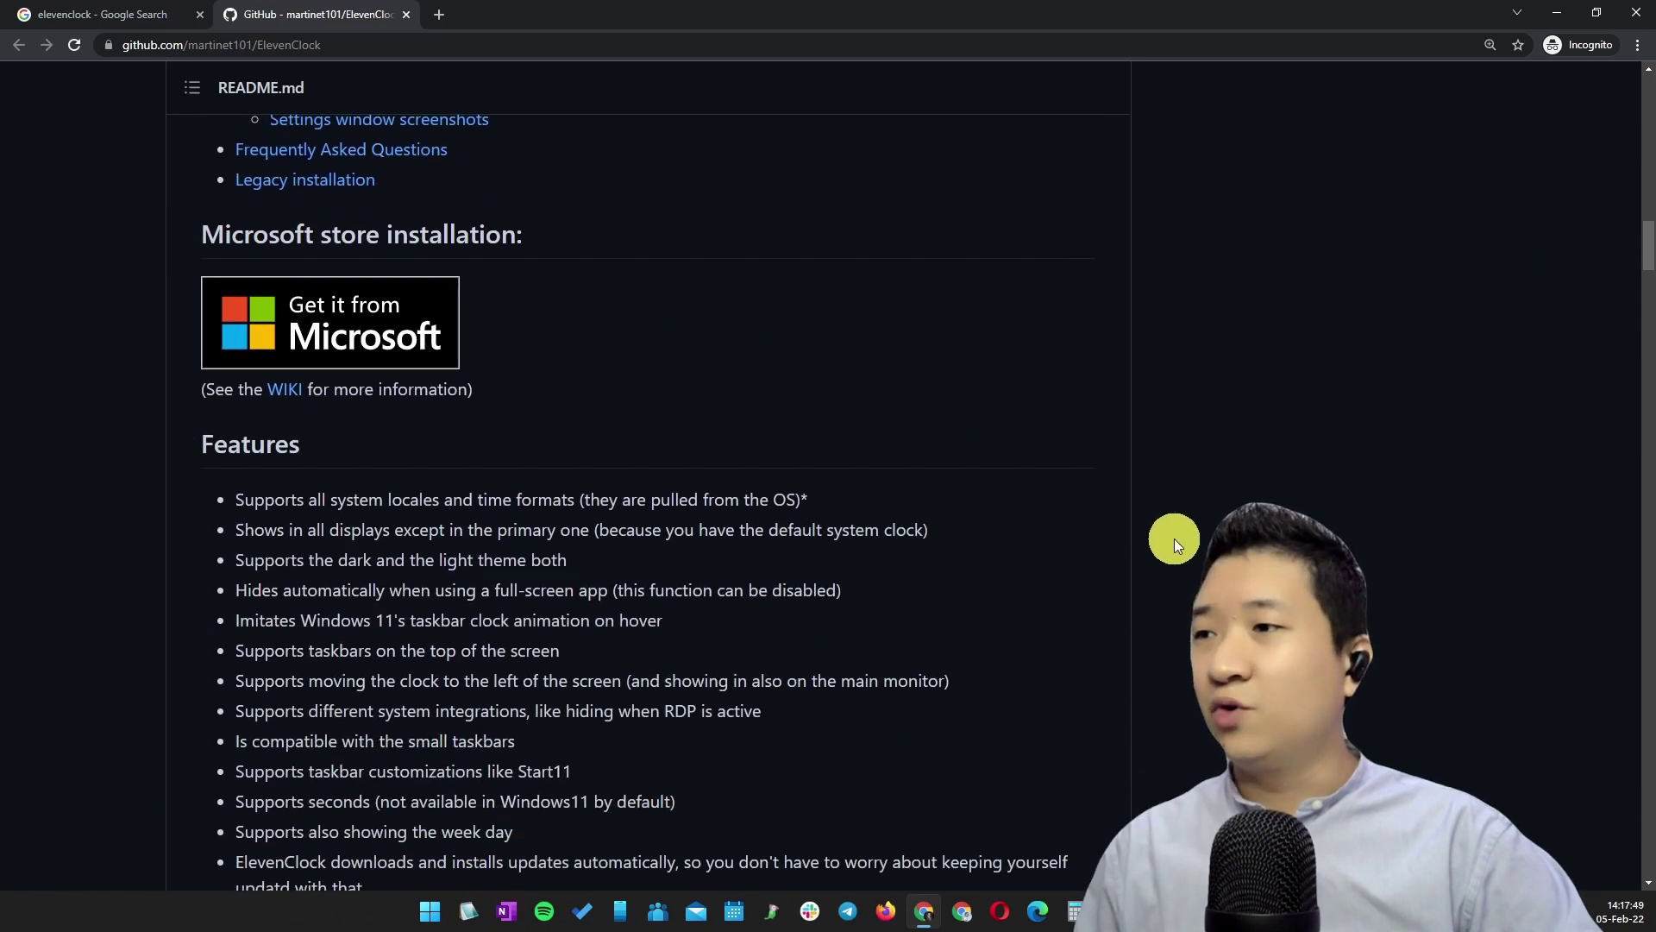
scroll(1173, 523, "down", 7)
scroll(632, 443, "up", 2)
left_click_drag(423, 246, 496, 811)
left_click(496, 811)
scroll(496, 810, "down", 3)
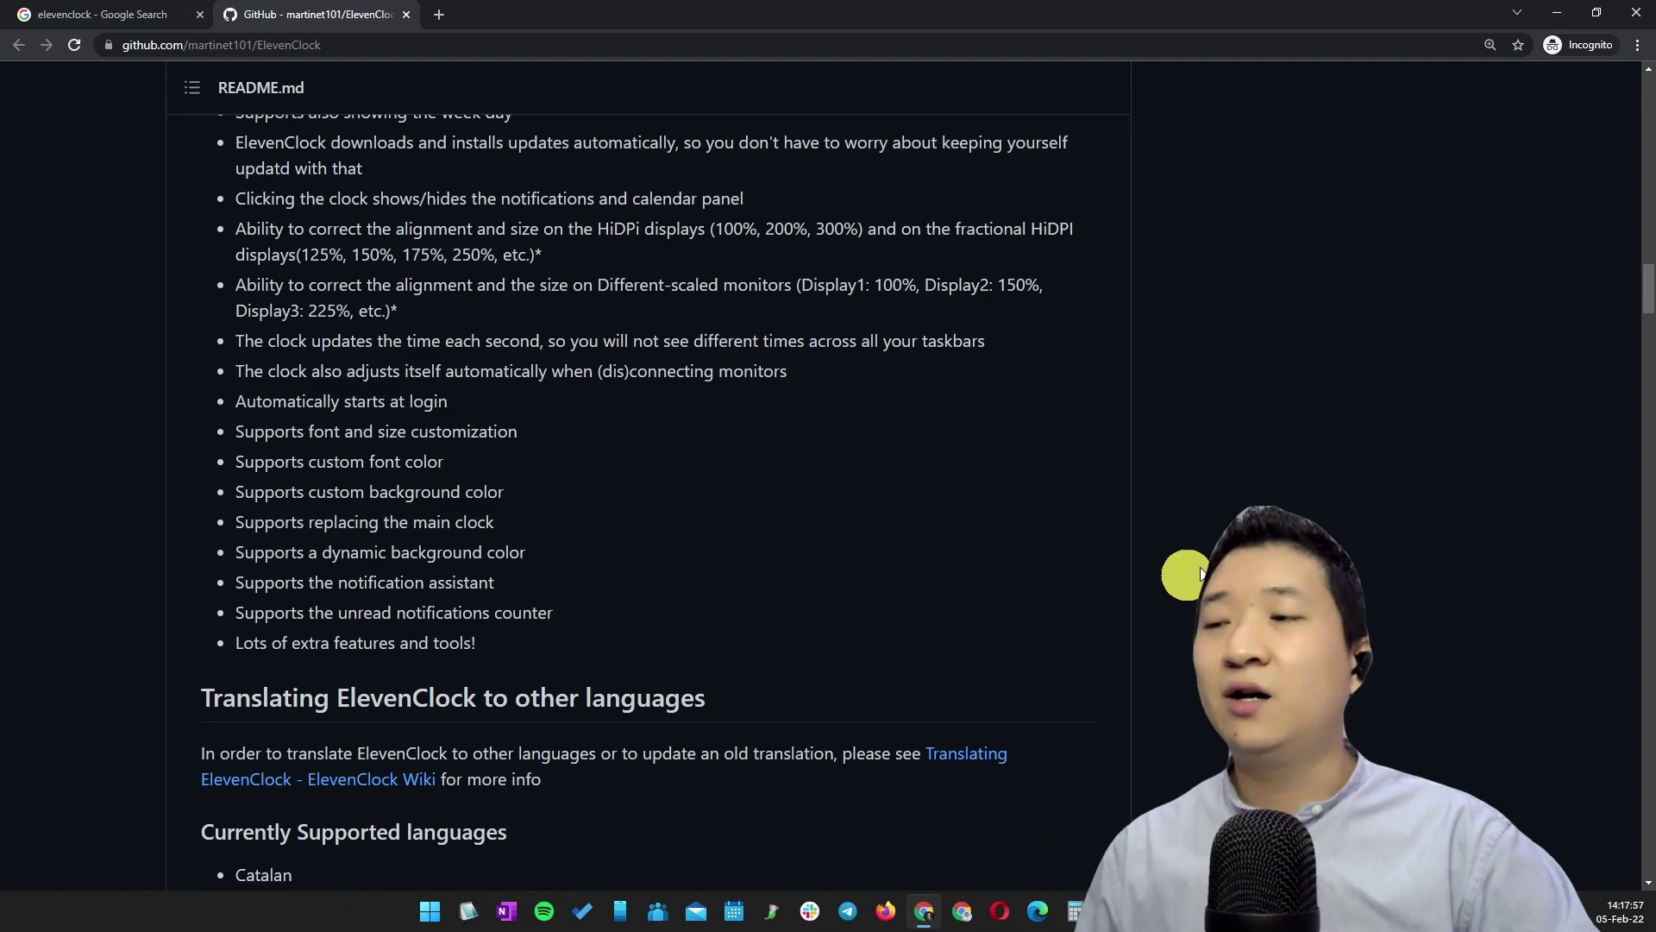
scroll(1208, 545, "down", 20)
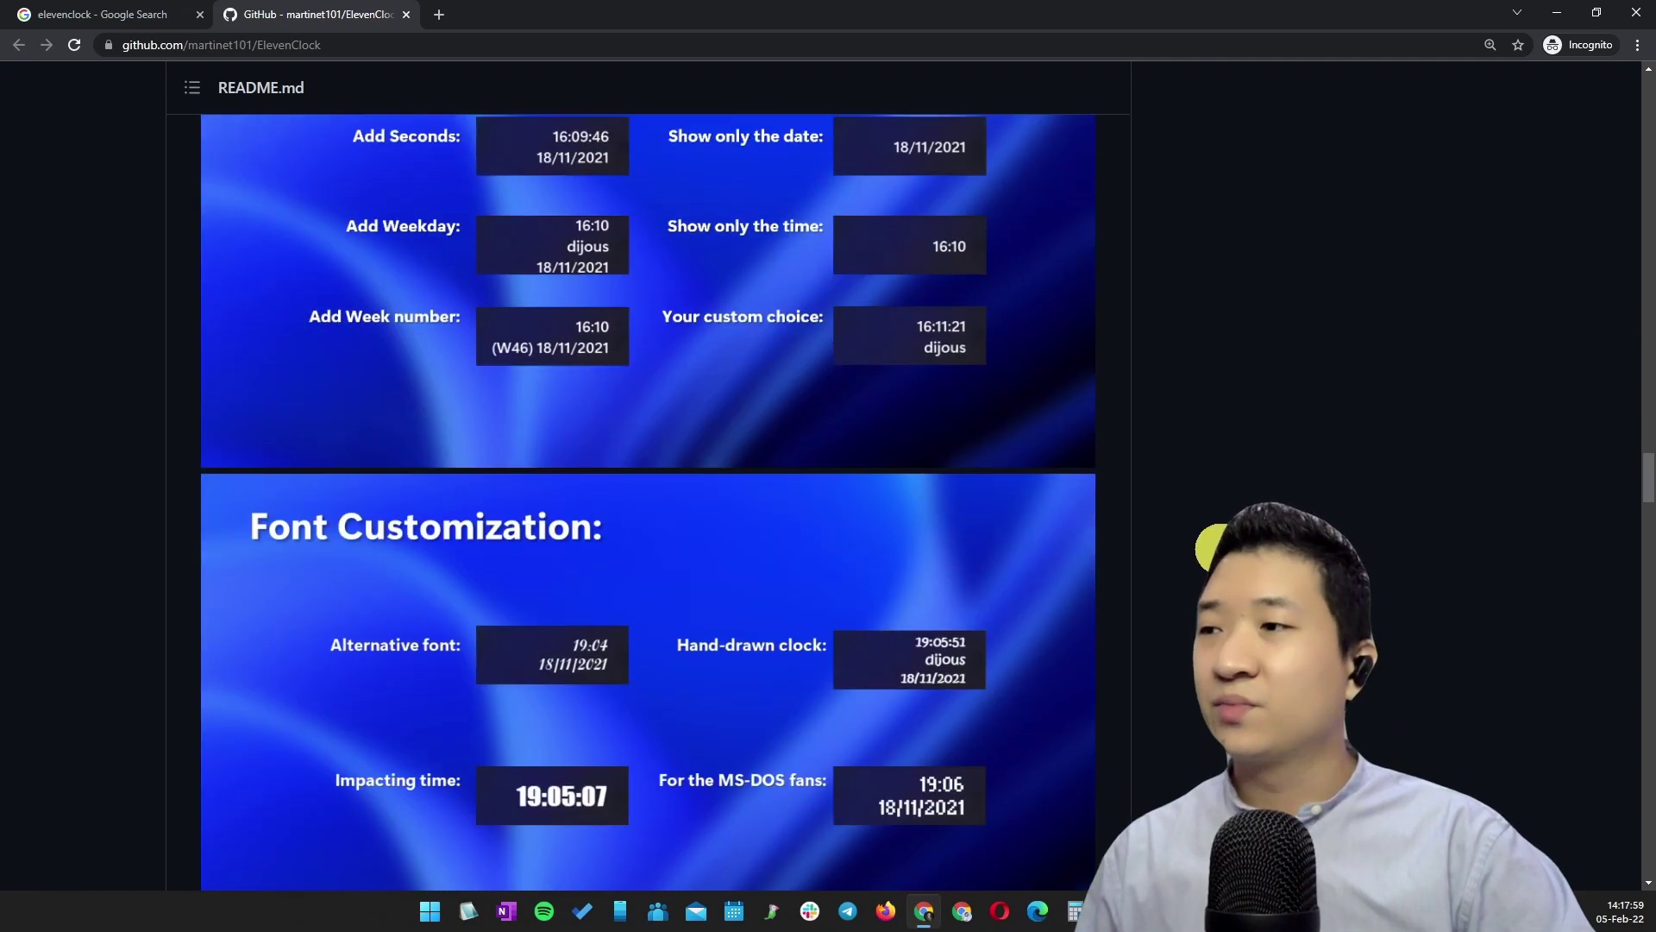
scroll(955, 792, "down", 20)
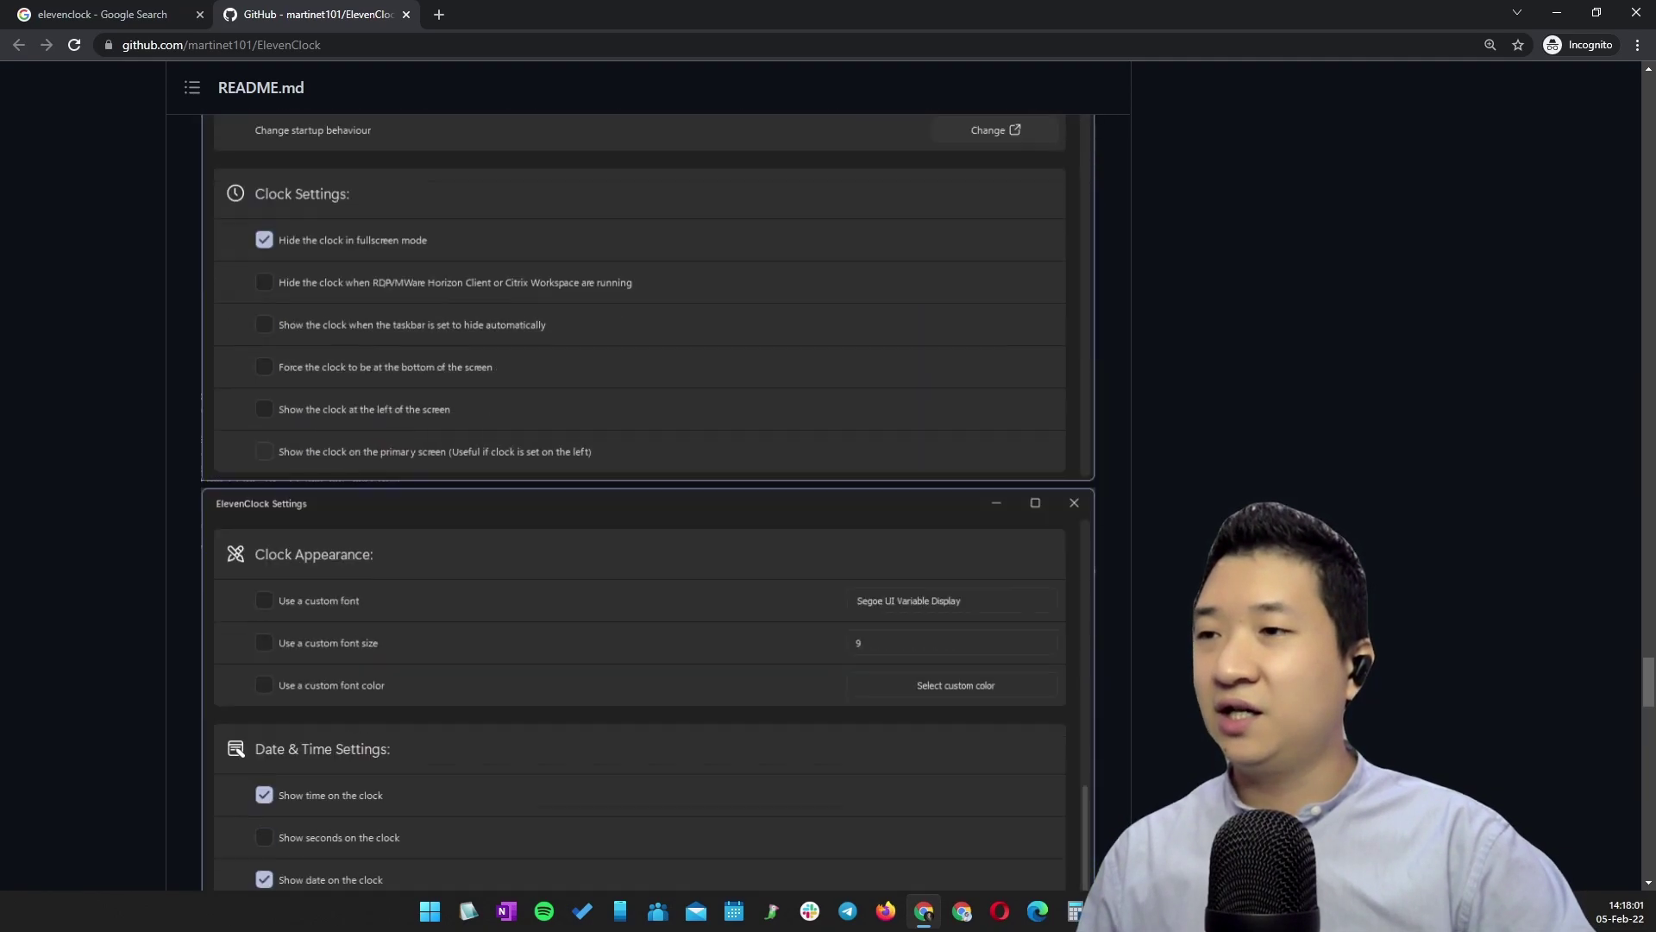
scroll(1318, 407, "down", 20)
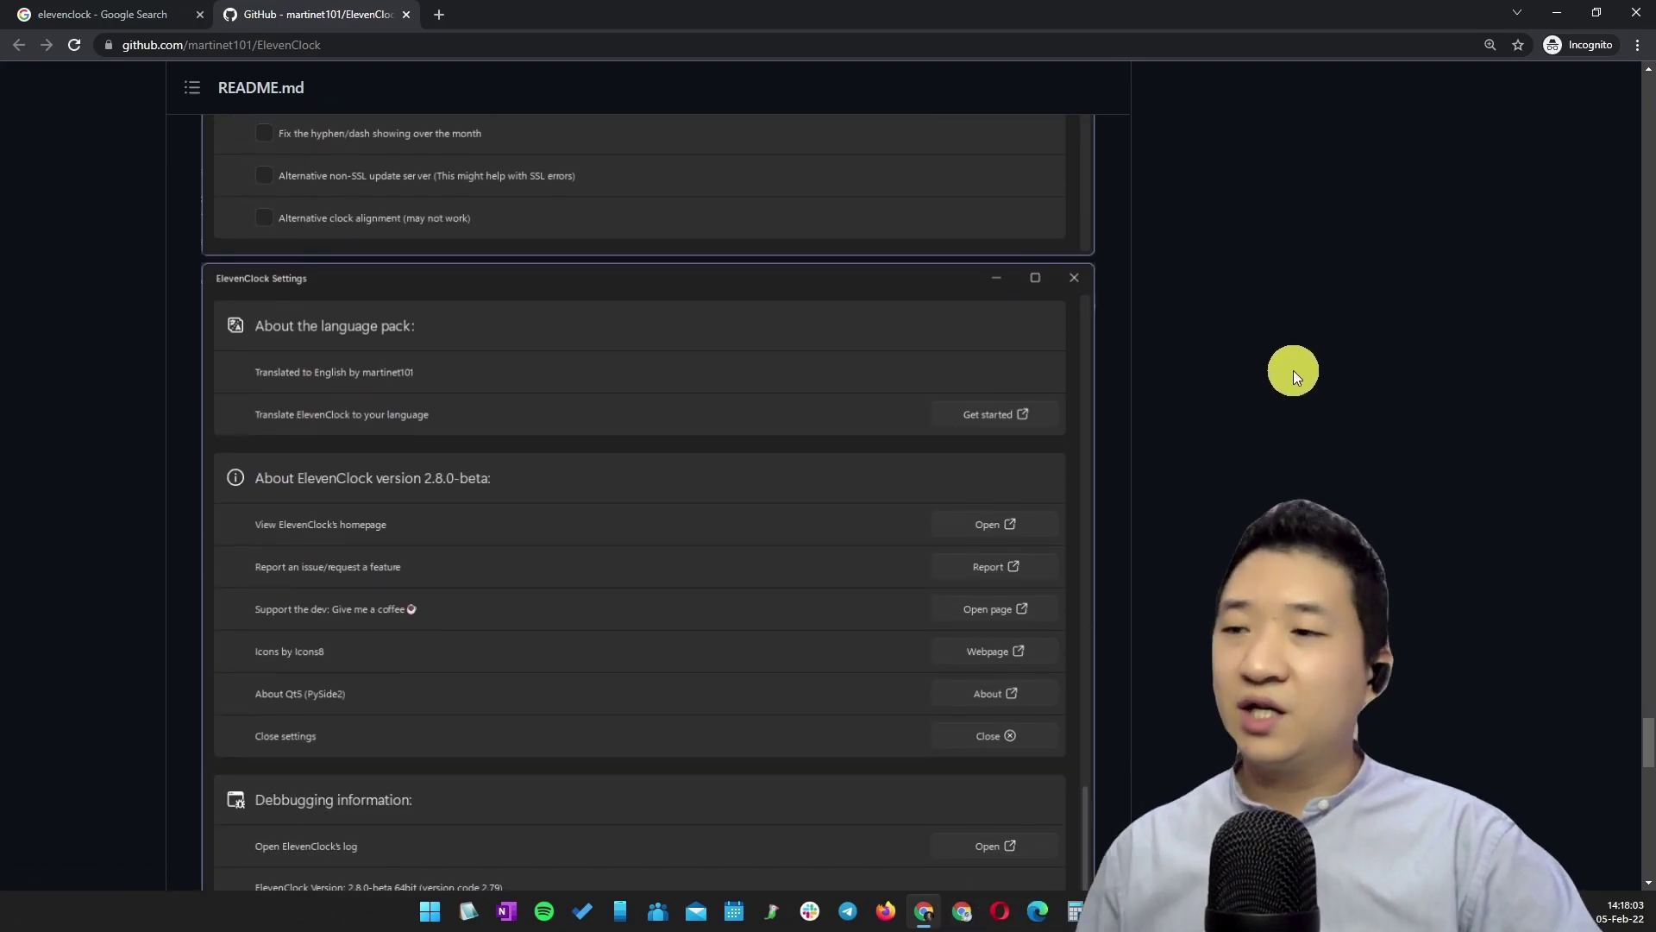
Close the video thumbnail and open ElevenClock's settings from the taskbar clock's menu.
key("alt+Tab")
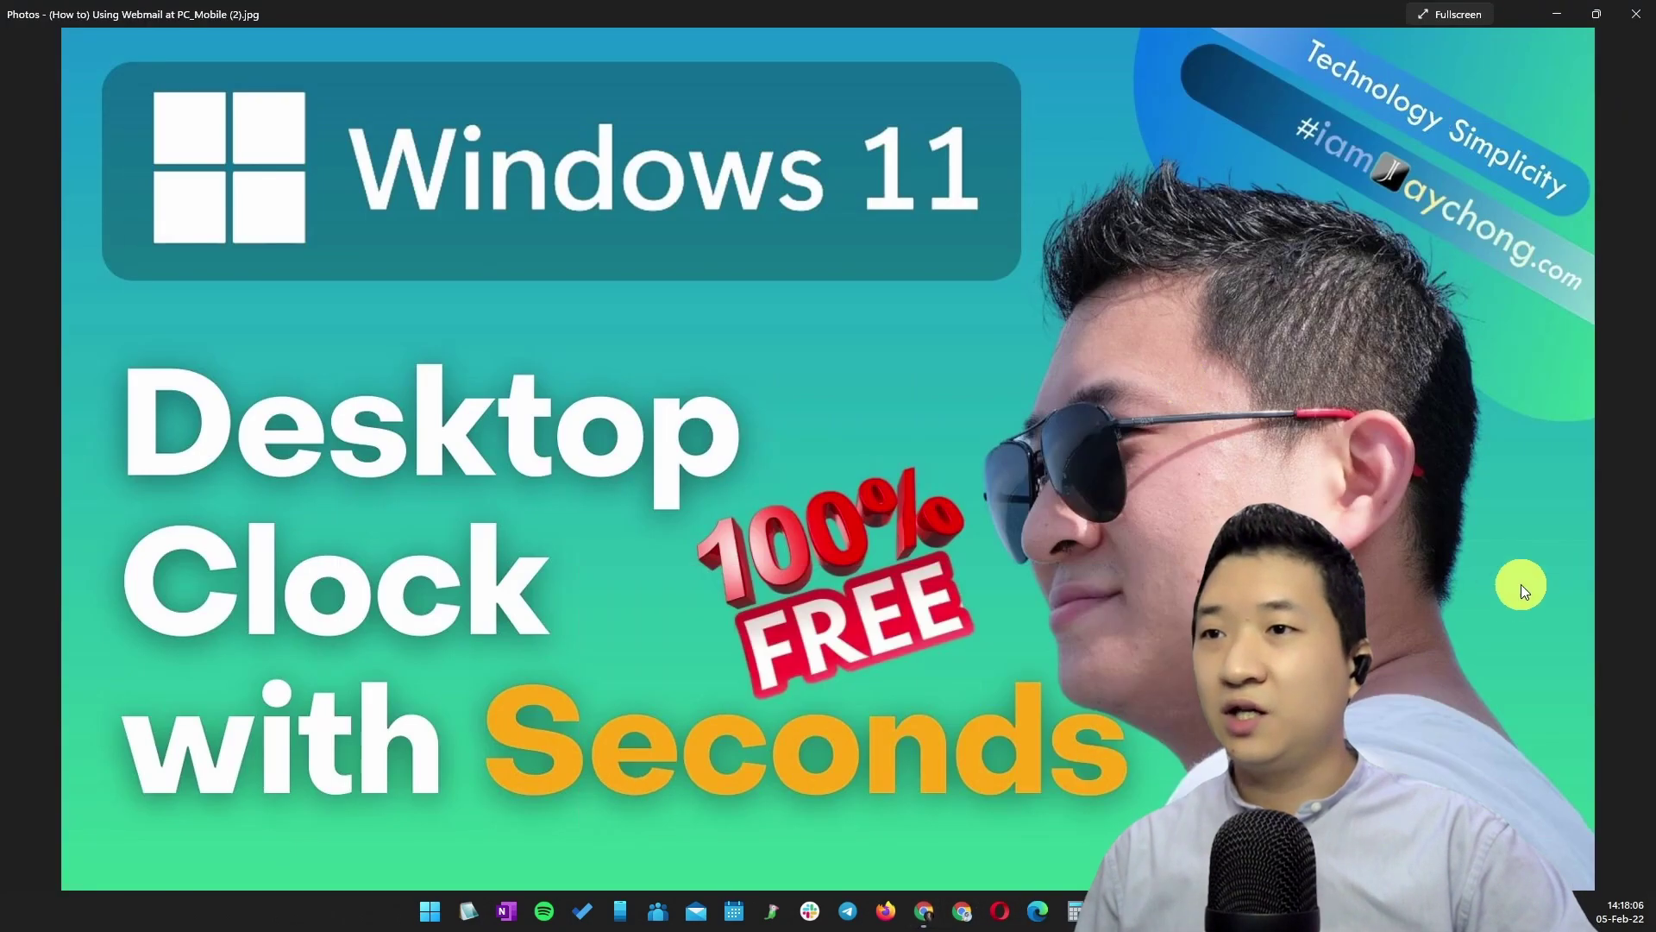
left_click(1533, 7)
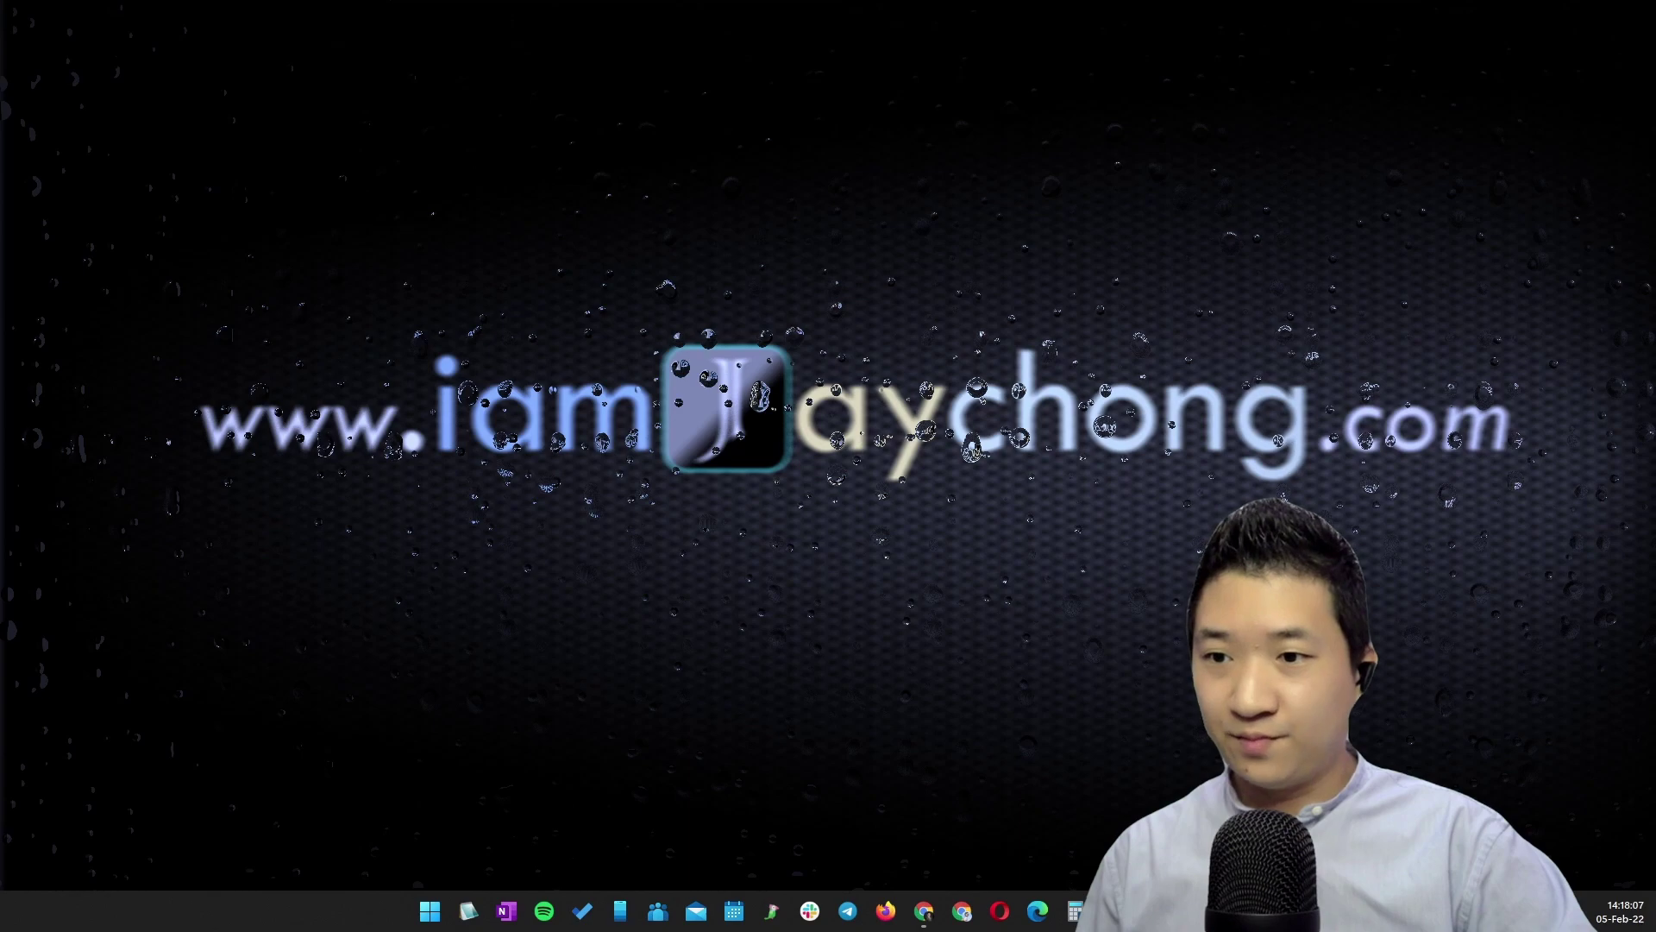
right_click(1362, 904)
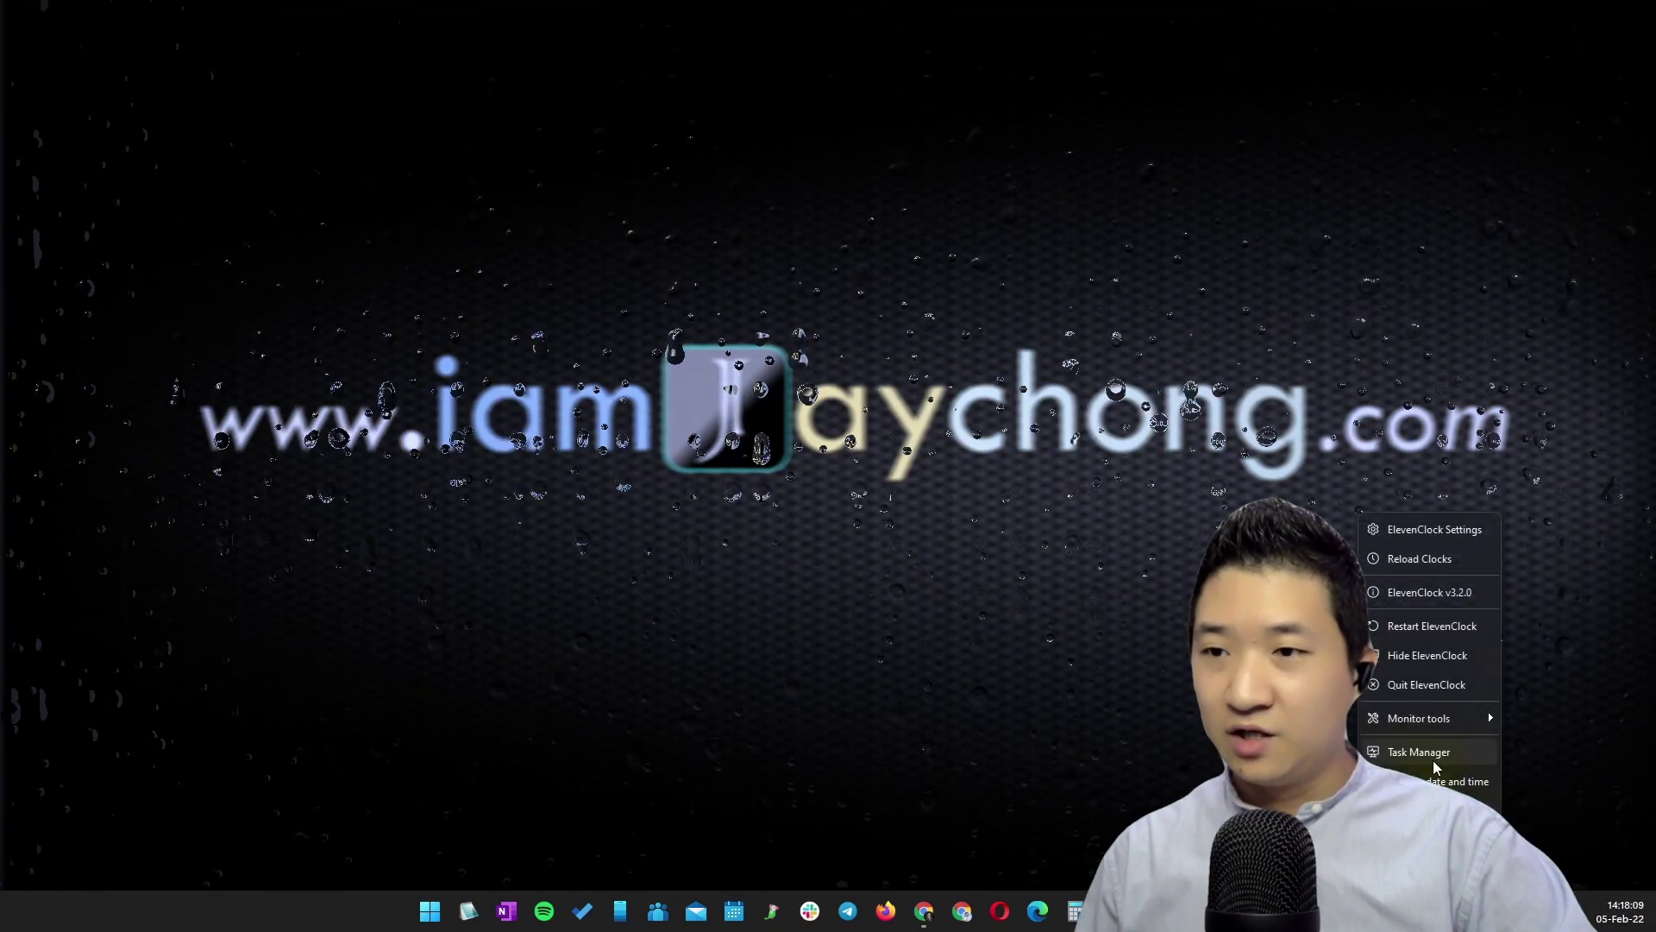
left_click(1456, 530)
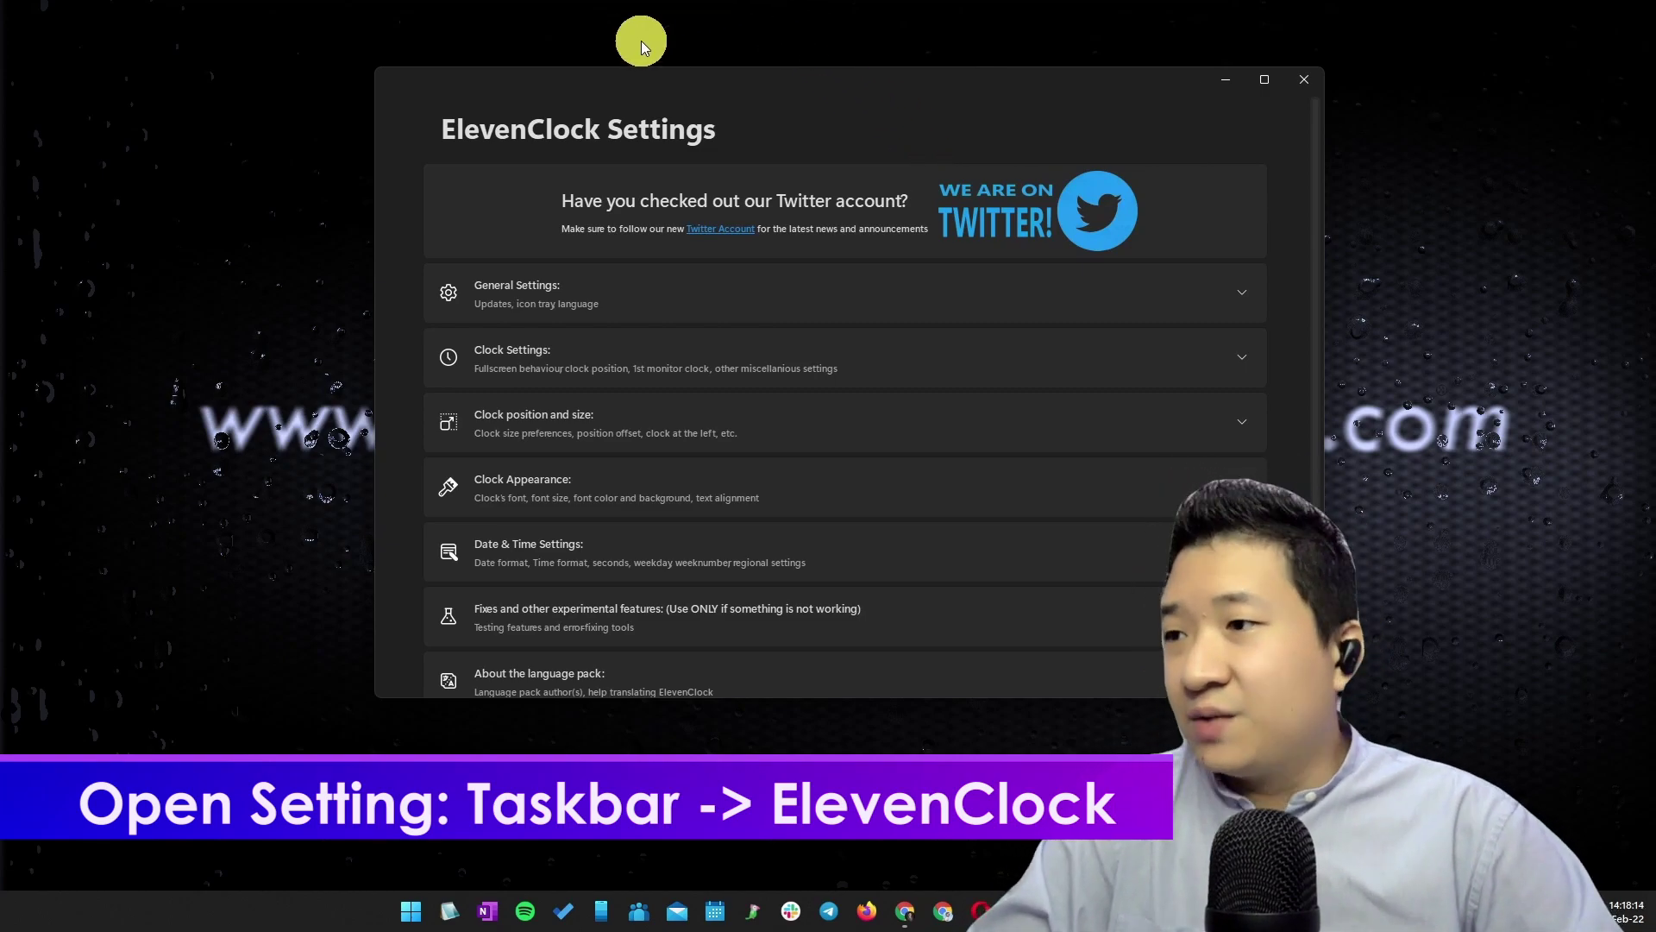
Maximize and restore the settings window, then expand General Settings.
left_click(1264, 79)
left_click(1594, 12)
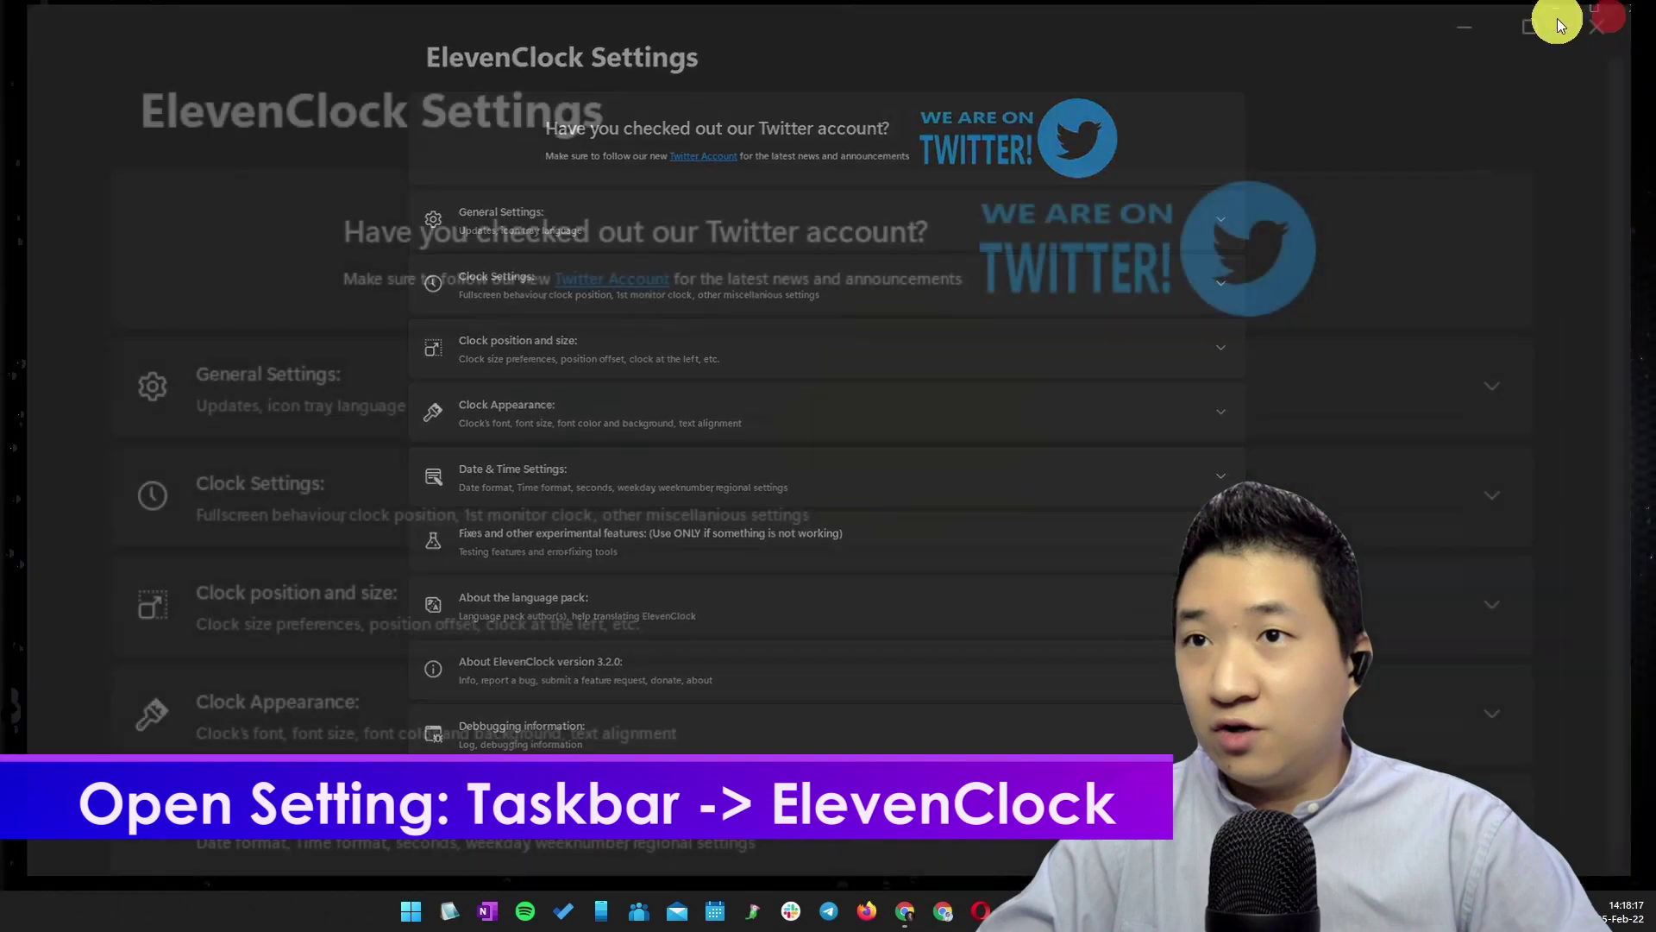
left_click(802, 318)
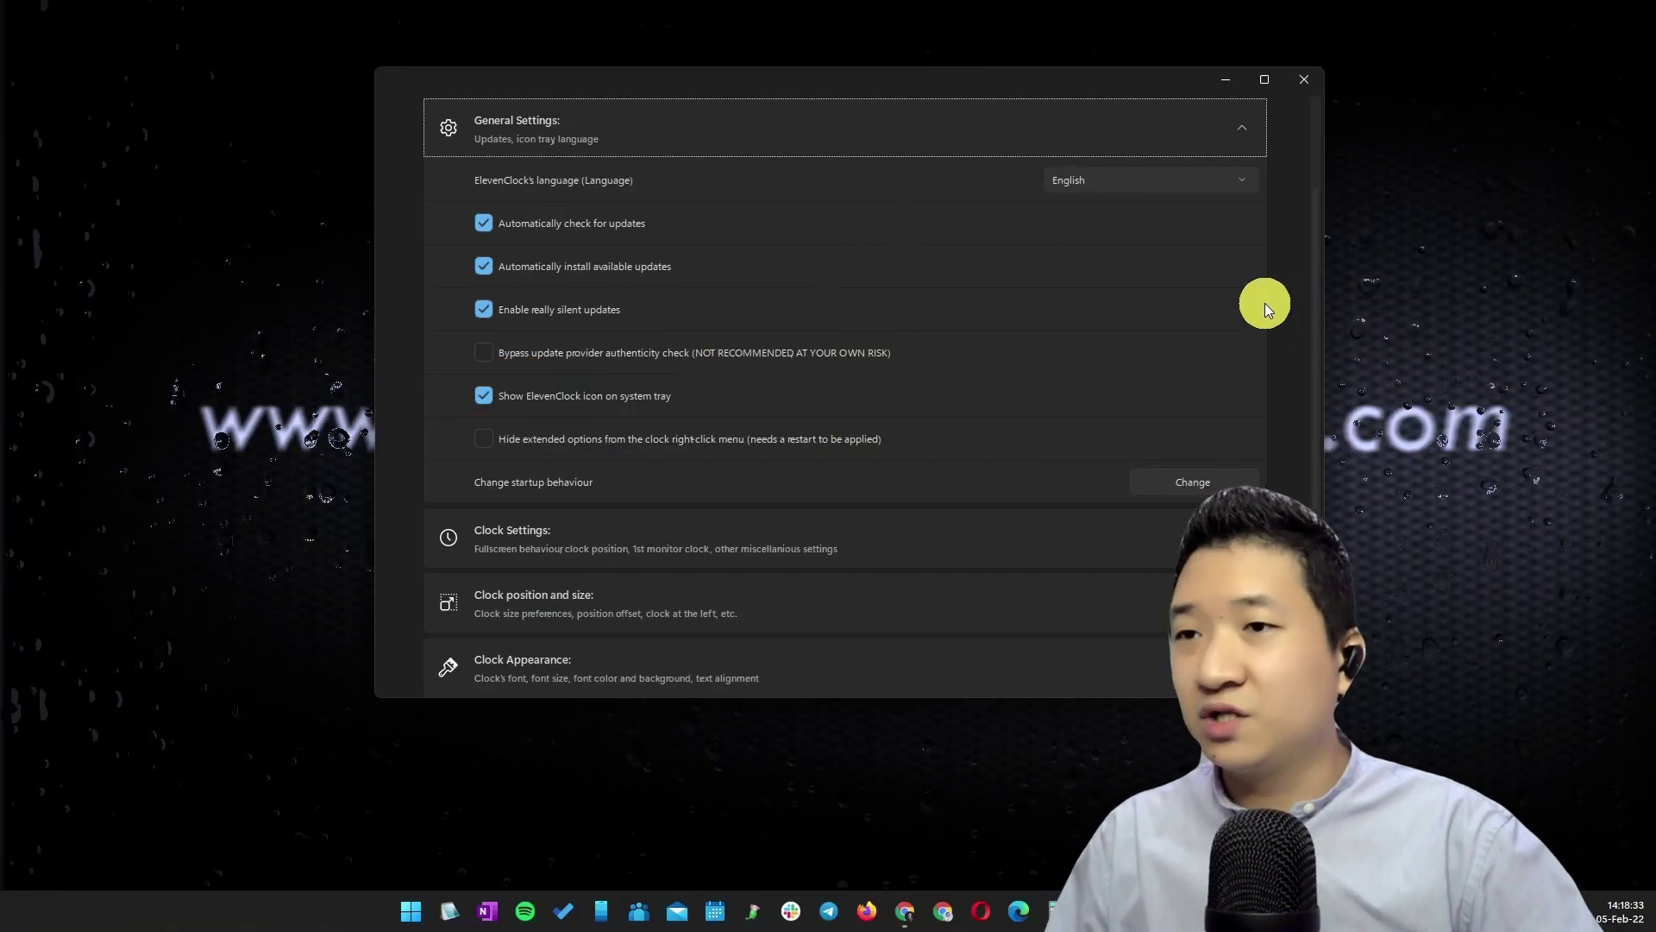
Expand Clock Settings and review its fullscreen, all-screens and primary-screen options unchanged.
scroll(1276, 298, "down", 3)
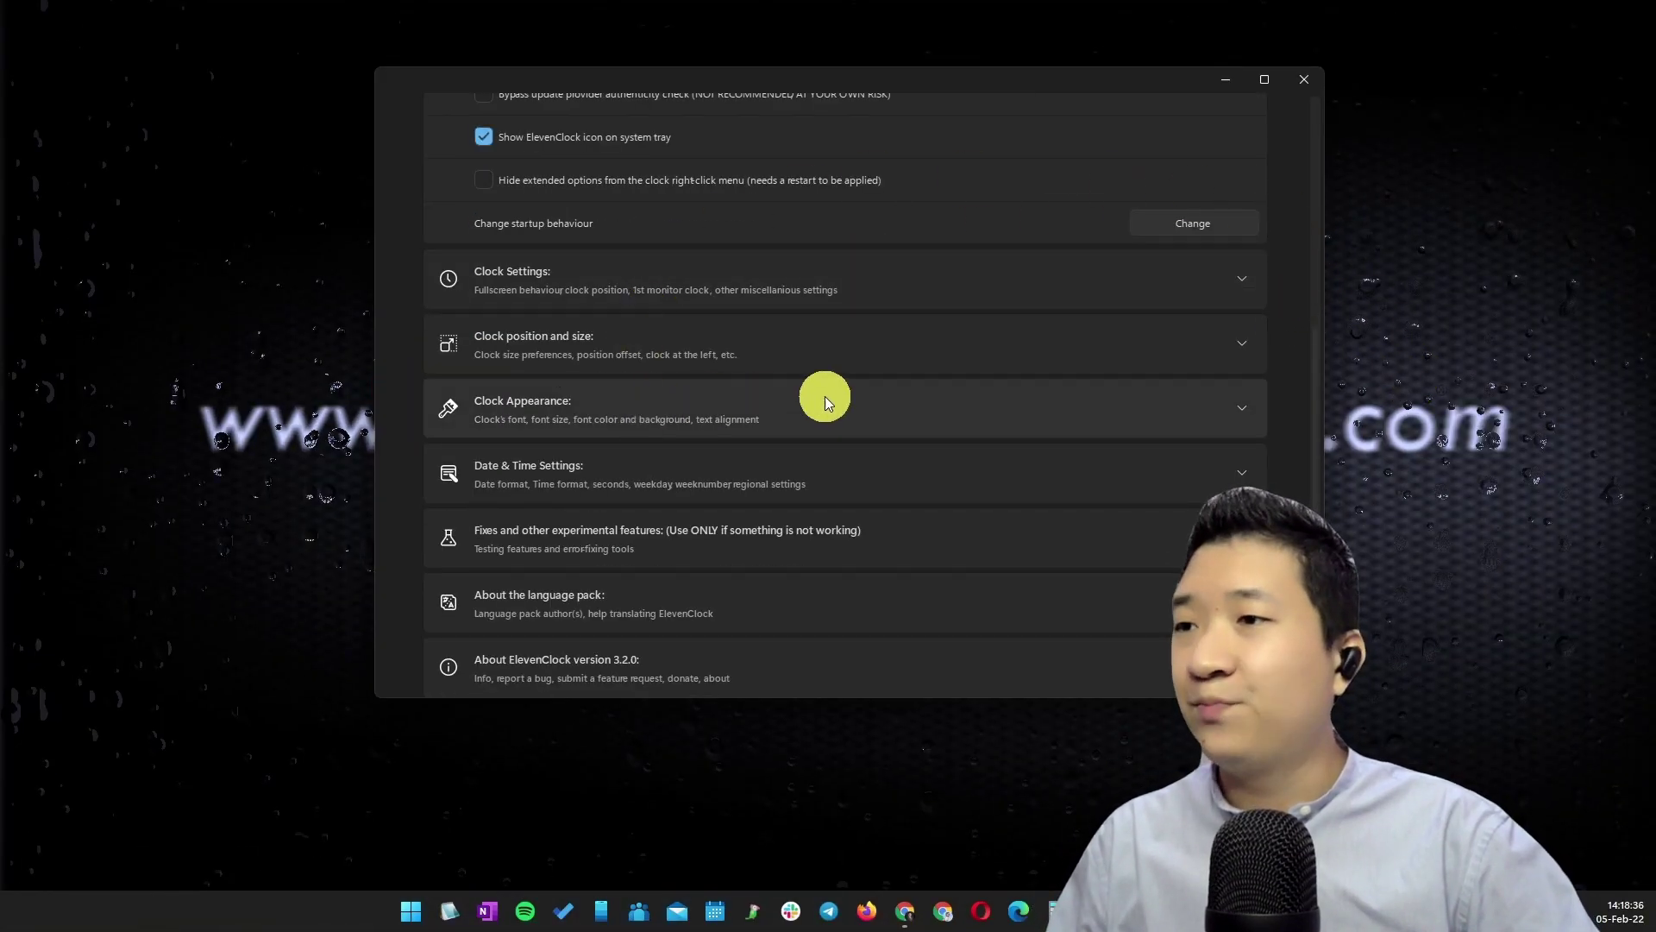
left_click(1033, 295)
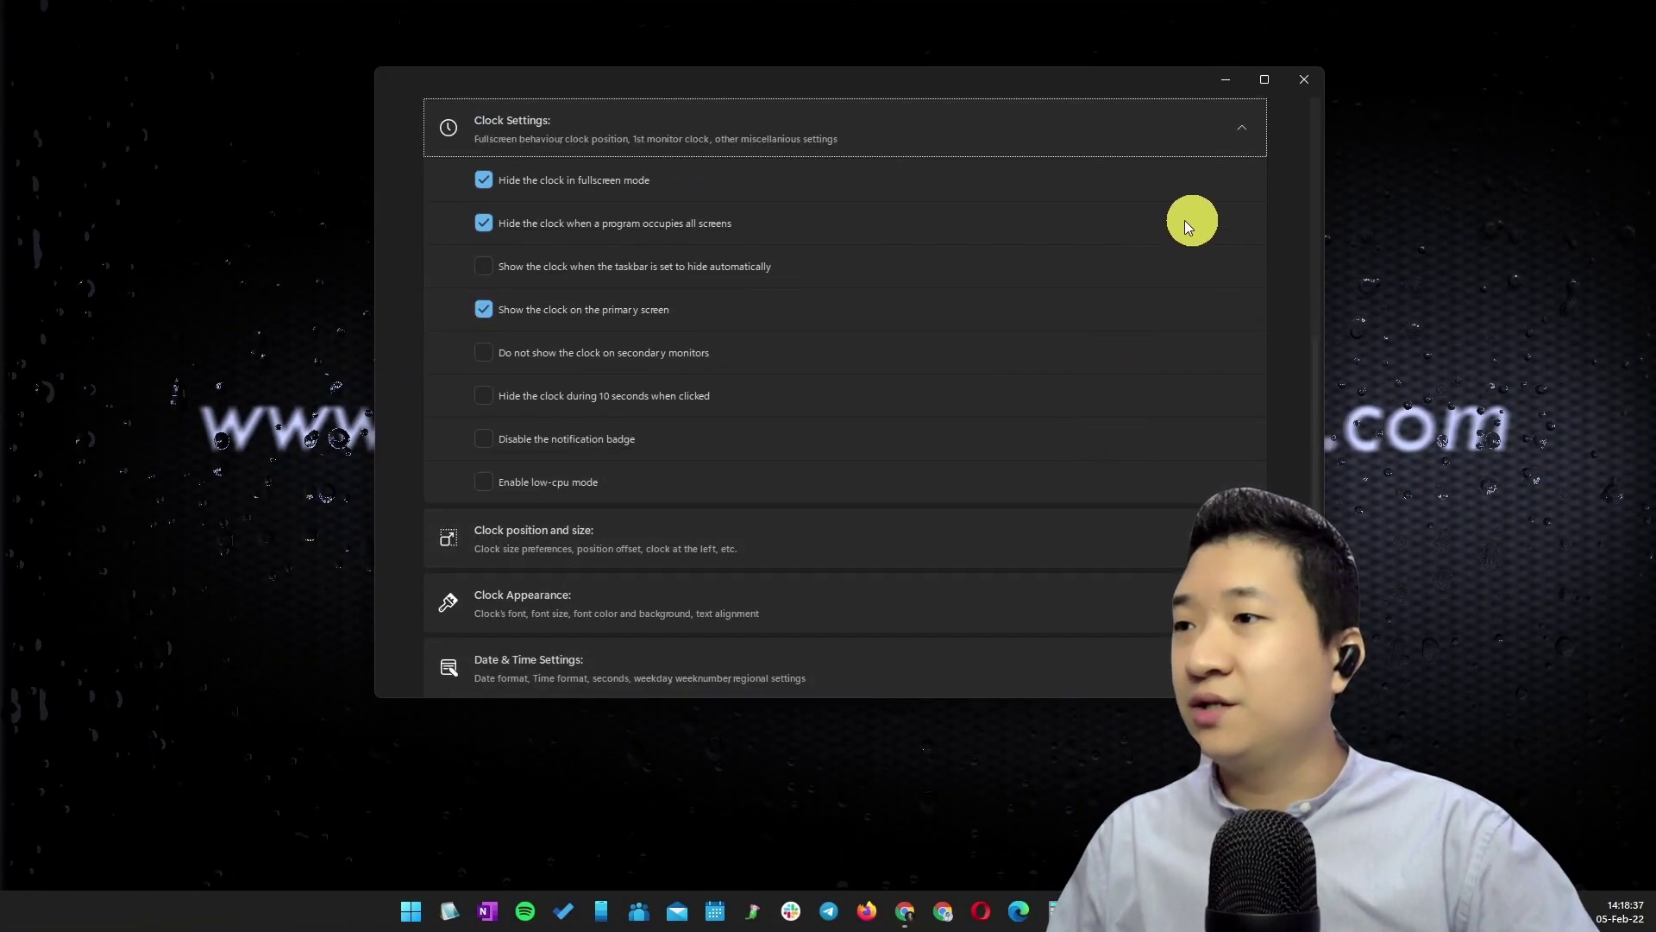
left_click(1284, 247)
scroll(1276, 250, "up", 1)
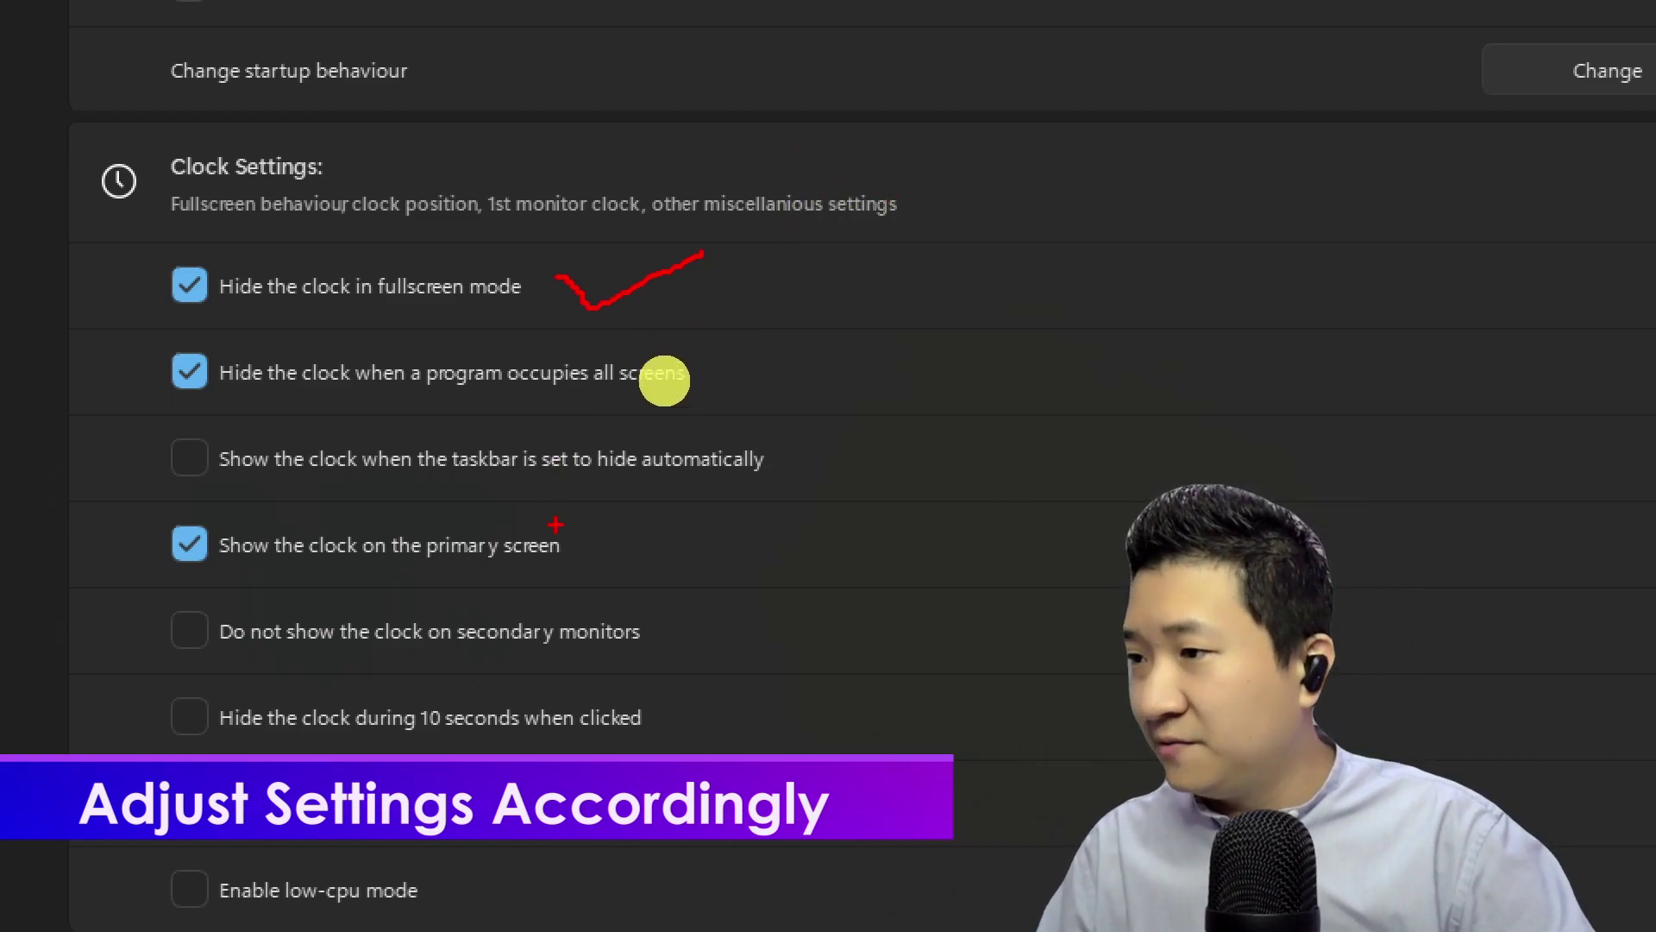
left_click_drag(752, 369, 867, 365)
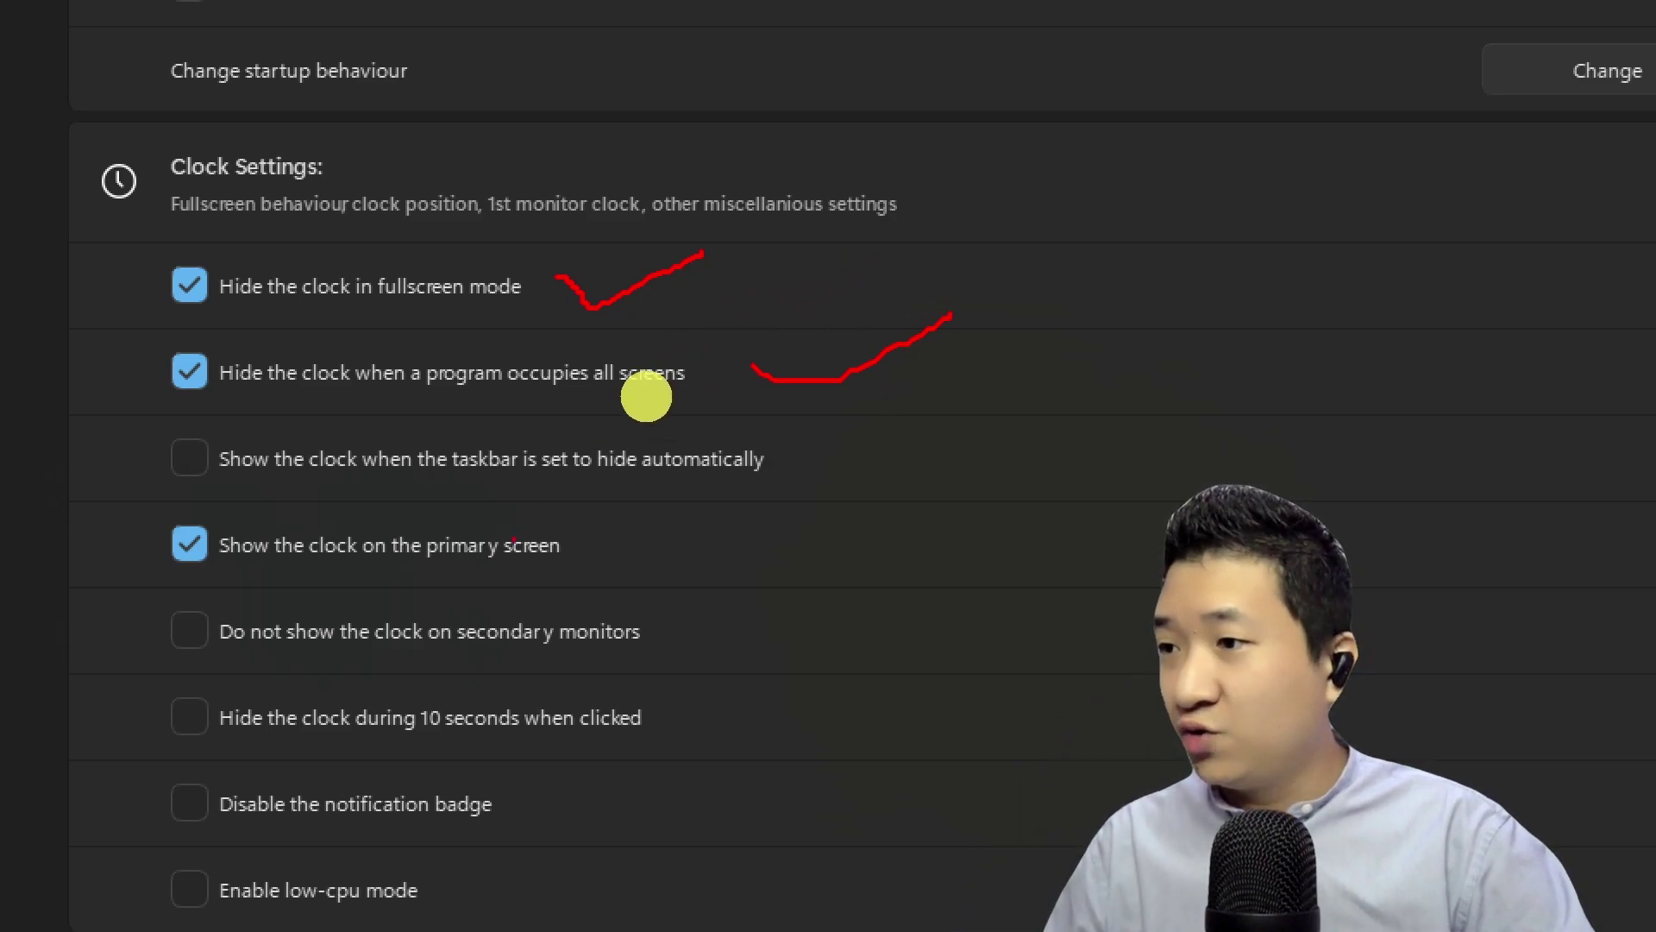
mouse_move(659, 523)
left_mouse_down()
mouse_move(167, 509)
mouse_move(584, 562)
left_mouse_up()
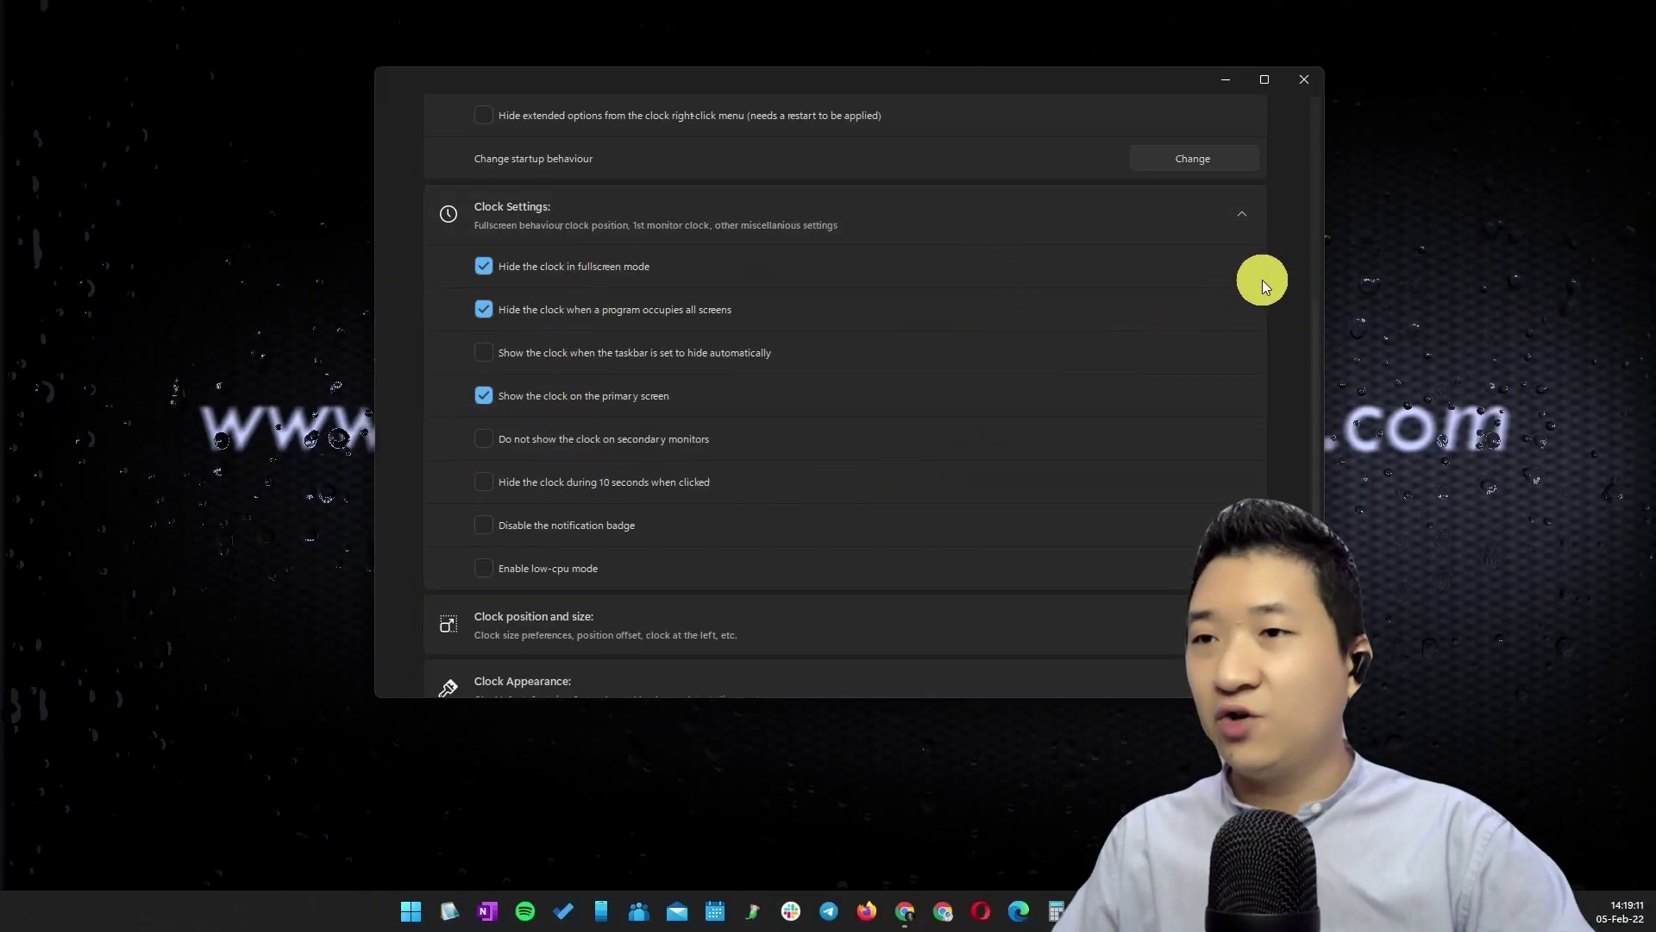
Briefly expand Clock position and size and Clock Appearance, then open Date & Time Settings.
scroll(1271, 297, "down", 5)
left_click(982, 368)
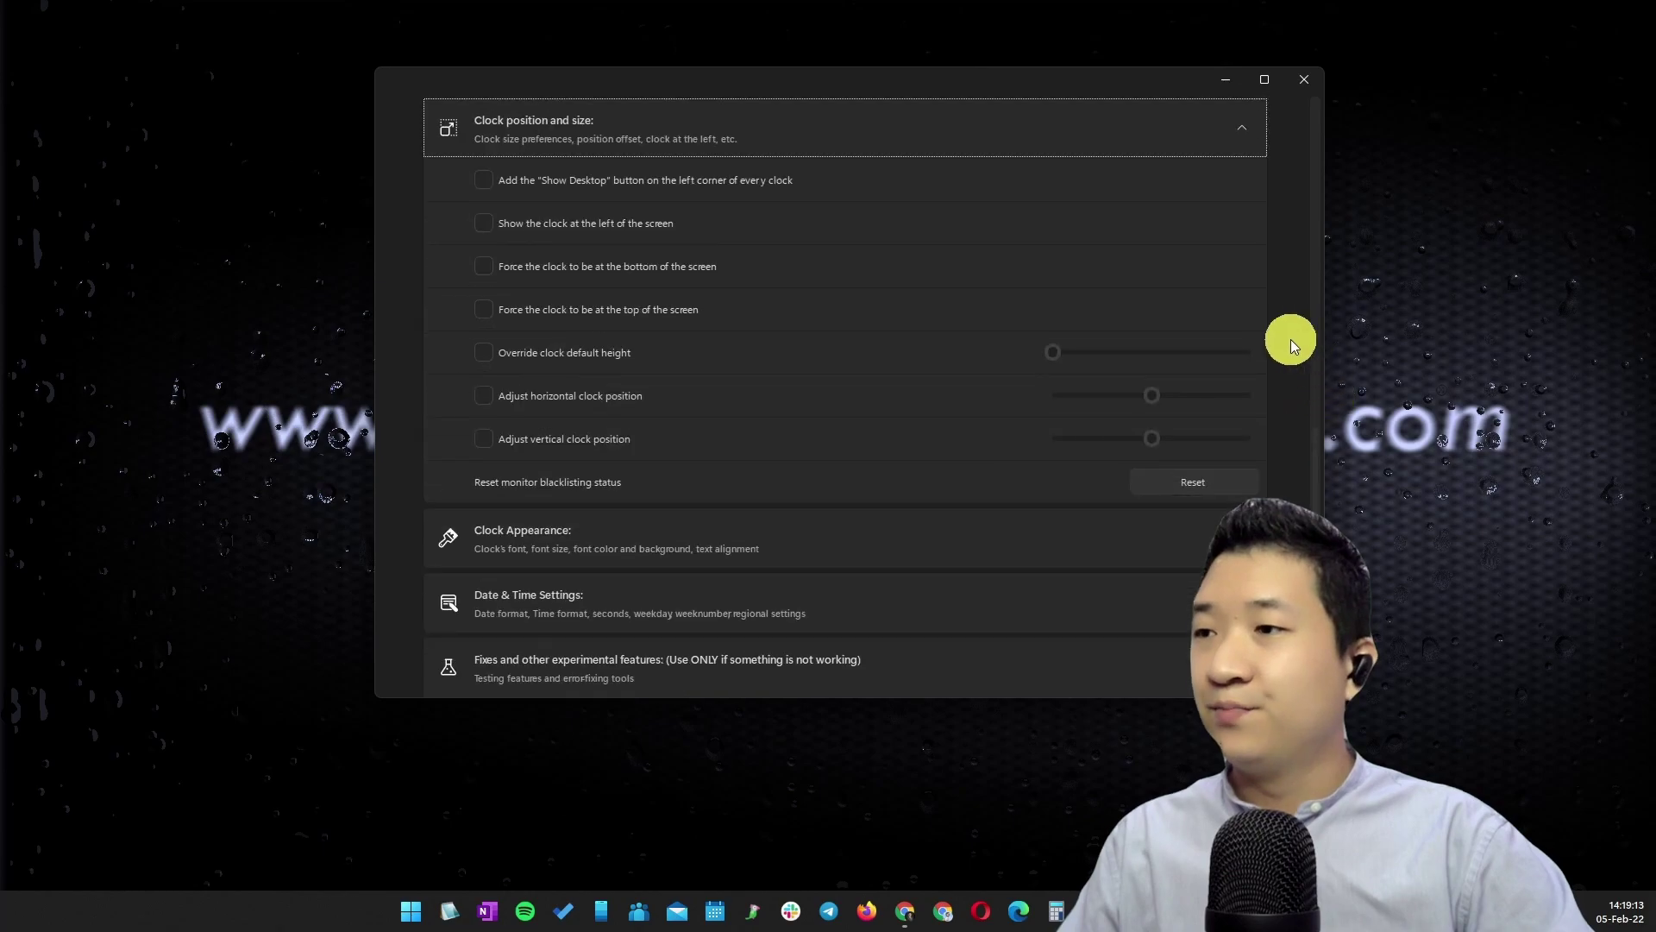
left_click(1063, 134)
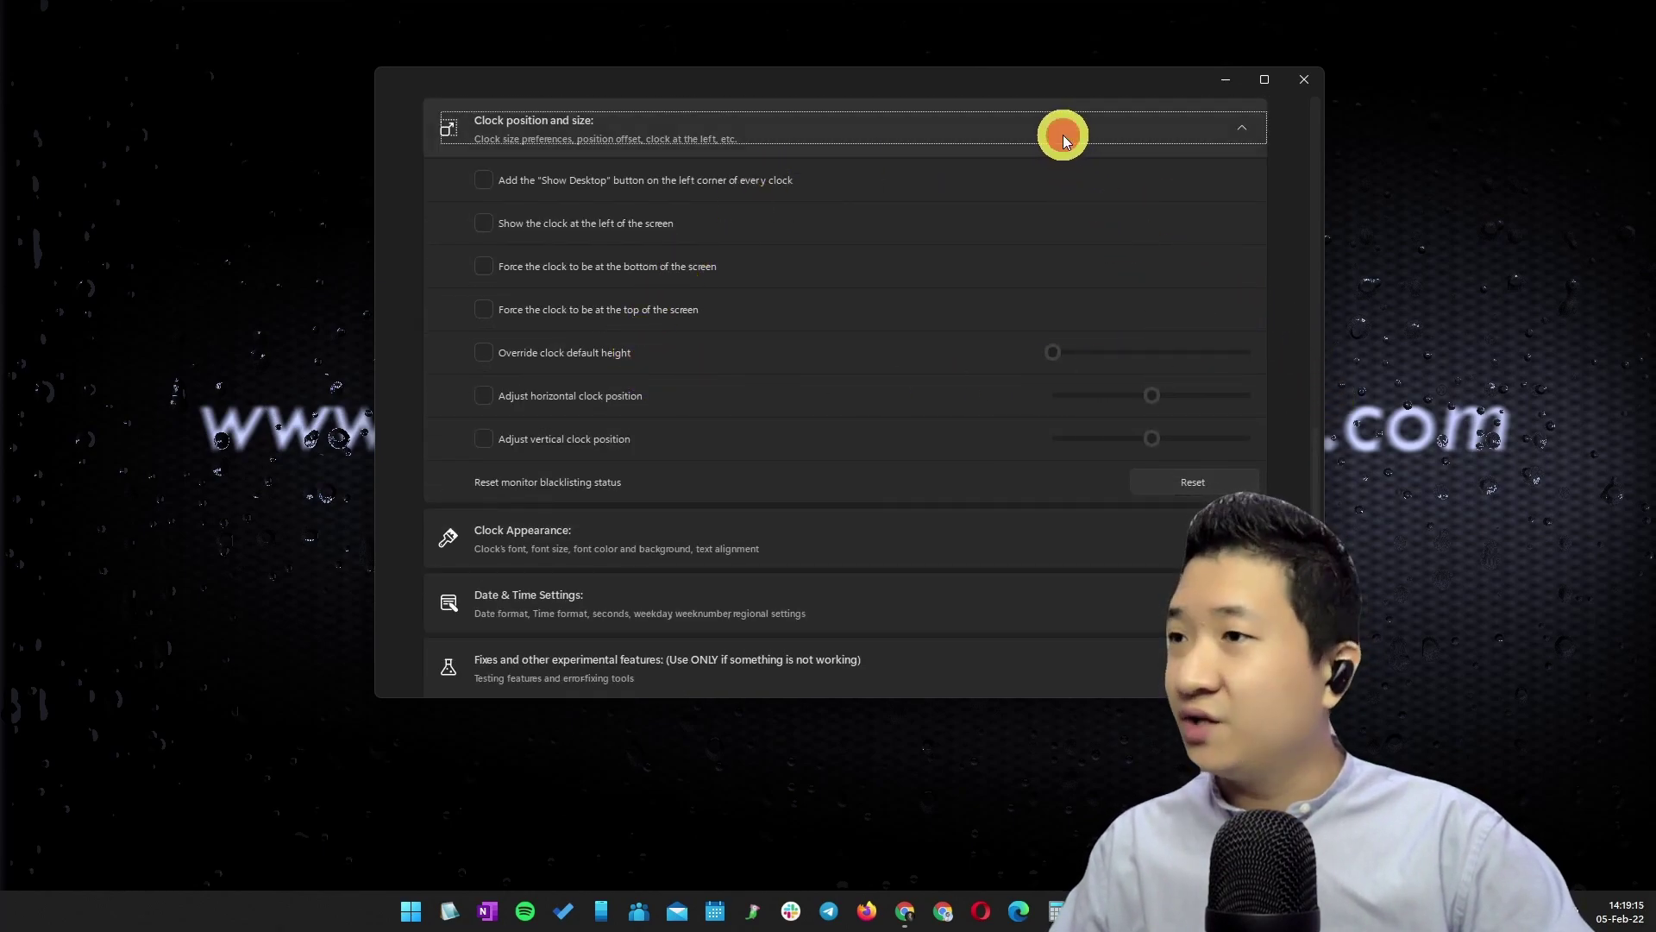
left_click(1069, 427)
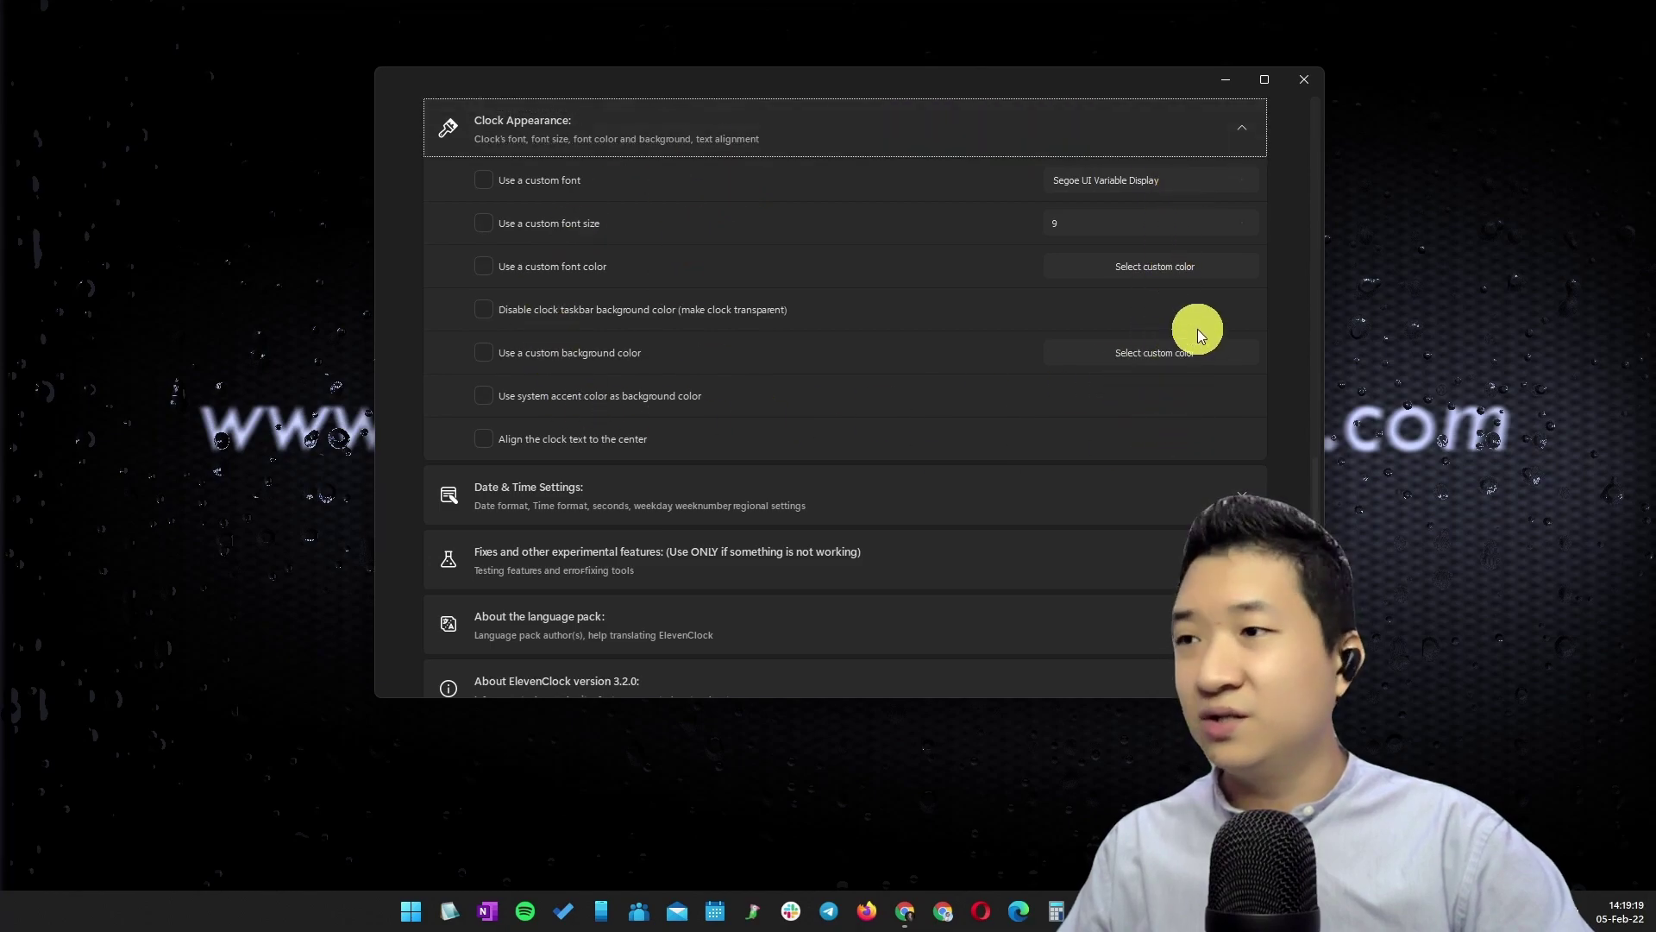
left_click(888, 148)
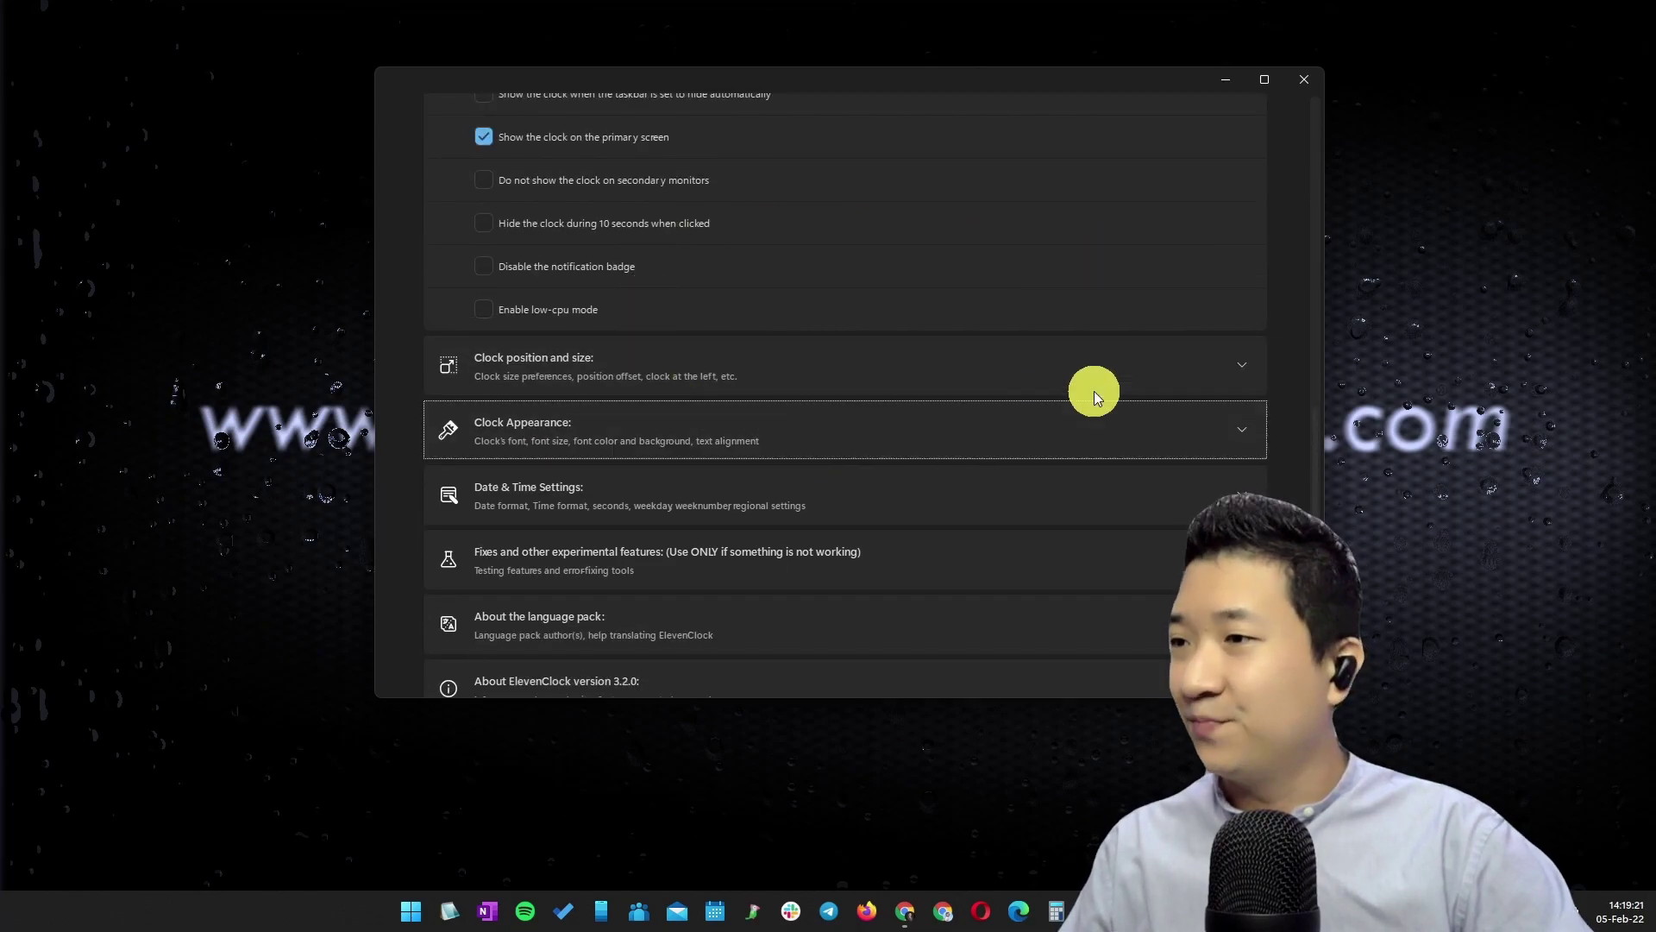
left_click(721, 406)
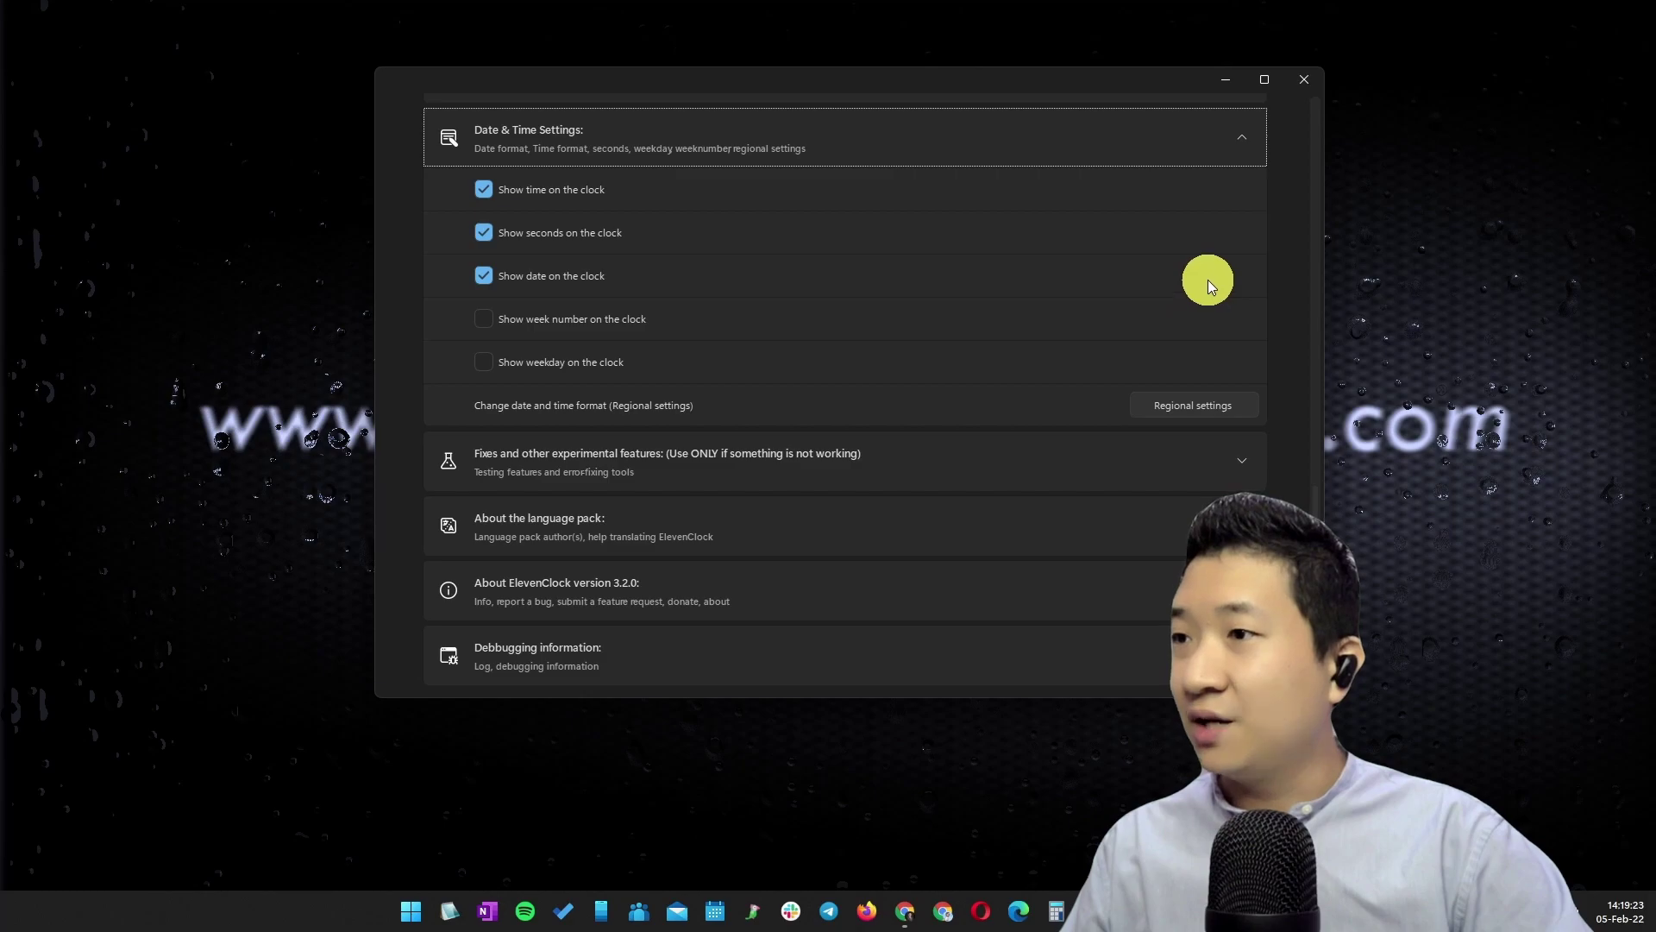
Keep Show date enabled and week number off, then collapse Date & Time Settings.
scroll(1208, 279, "up", 2)
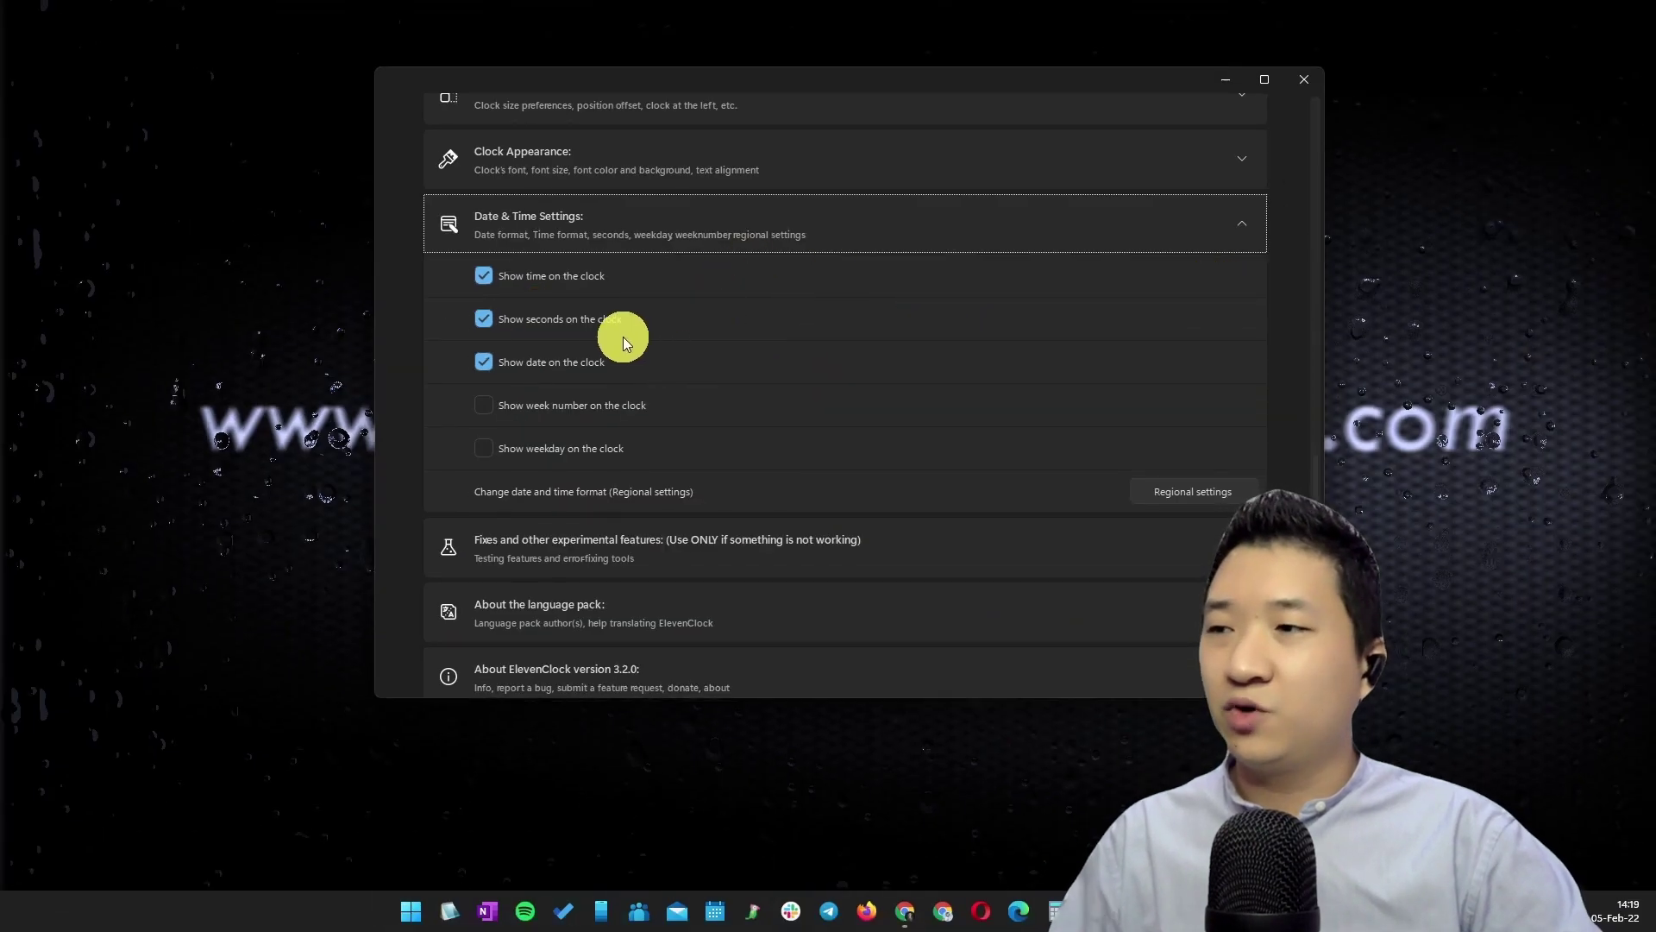
left_click(553, 366)
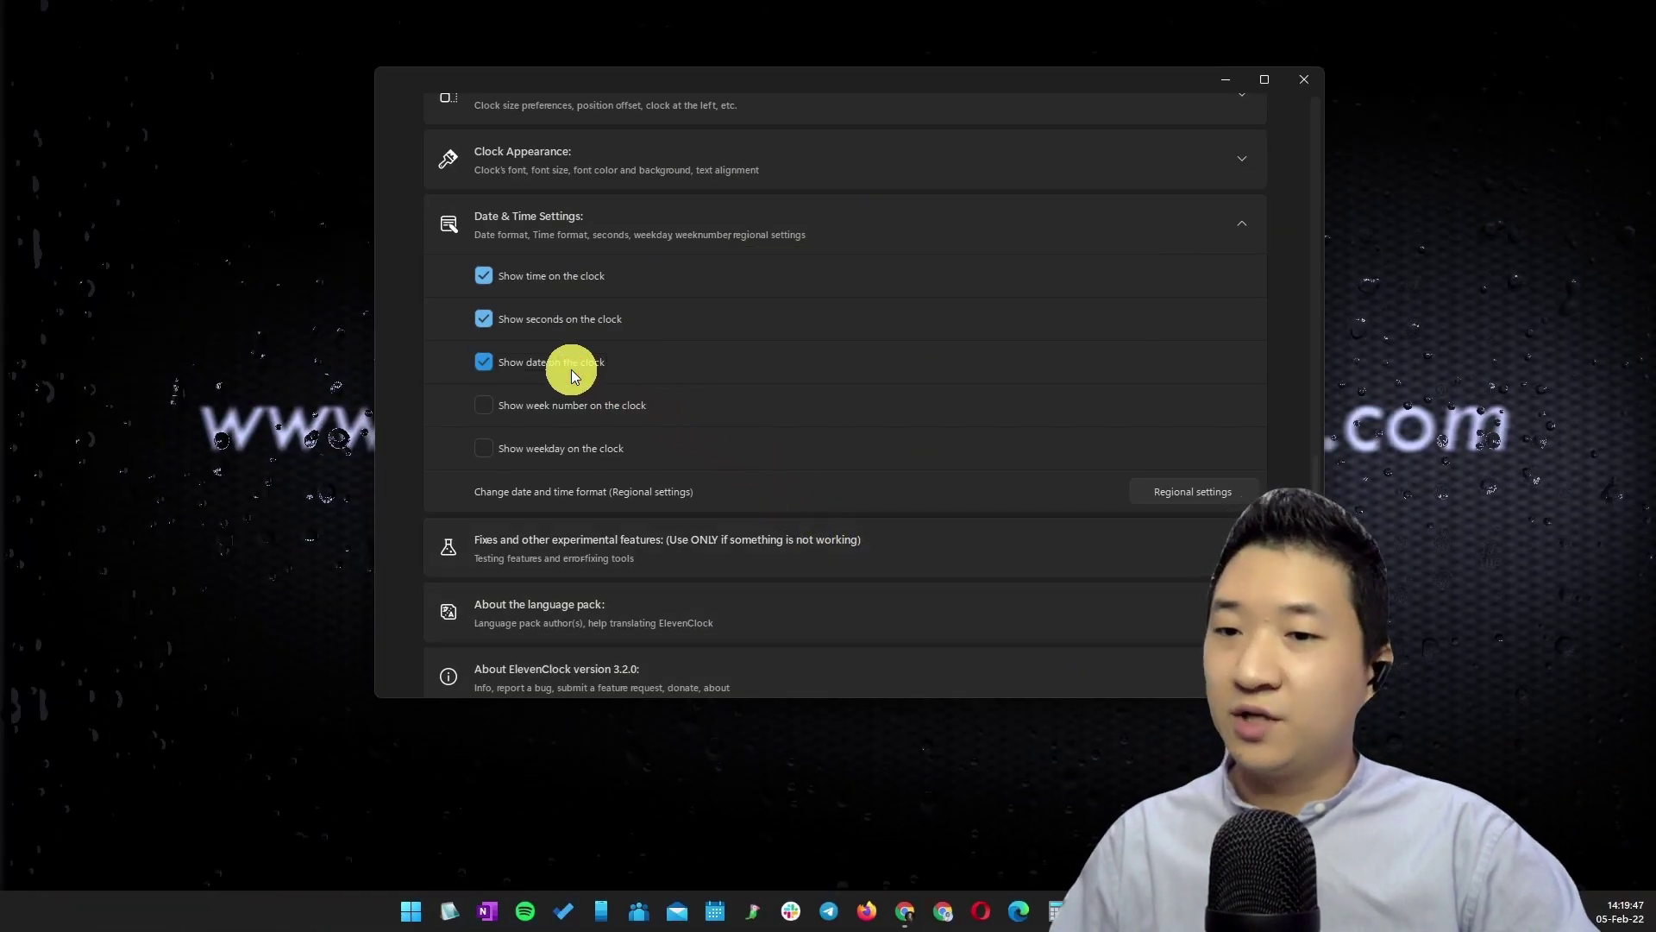
left_click(571, 369)
left_click(553, 407)
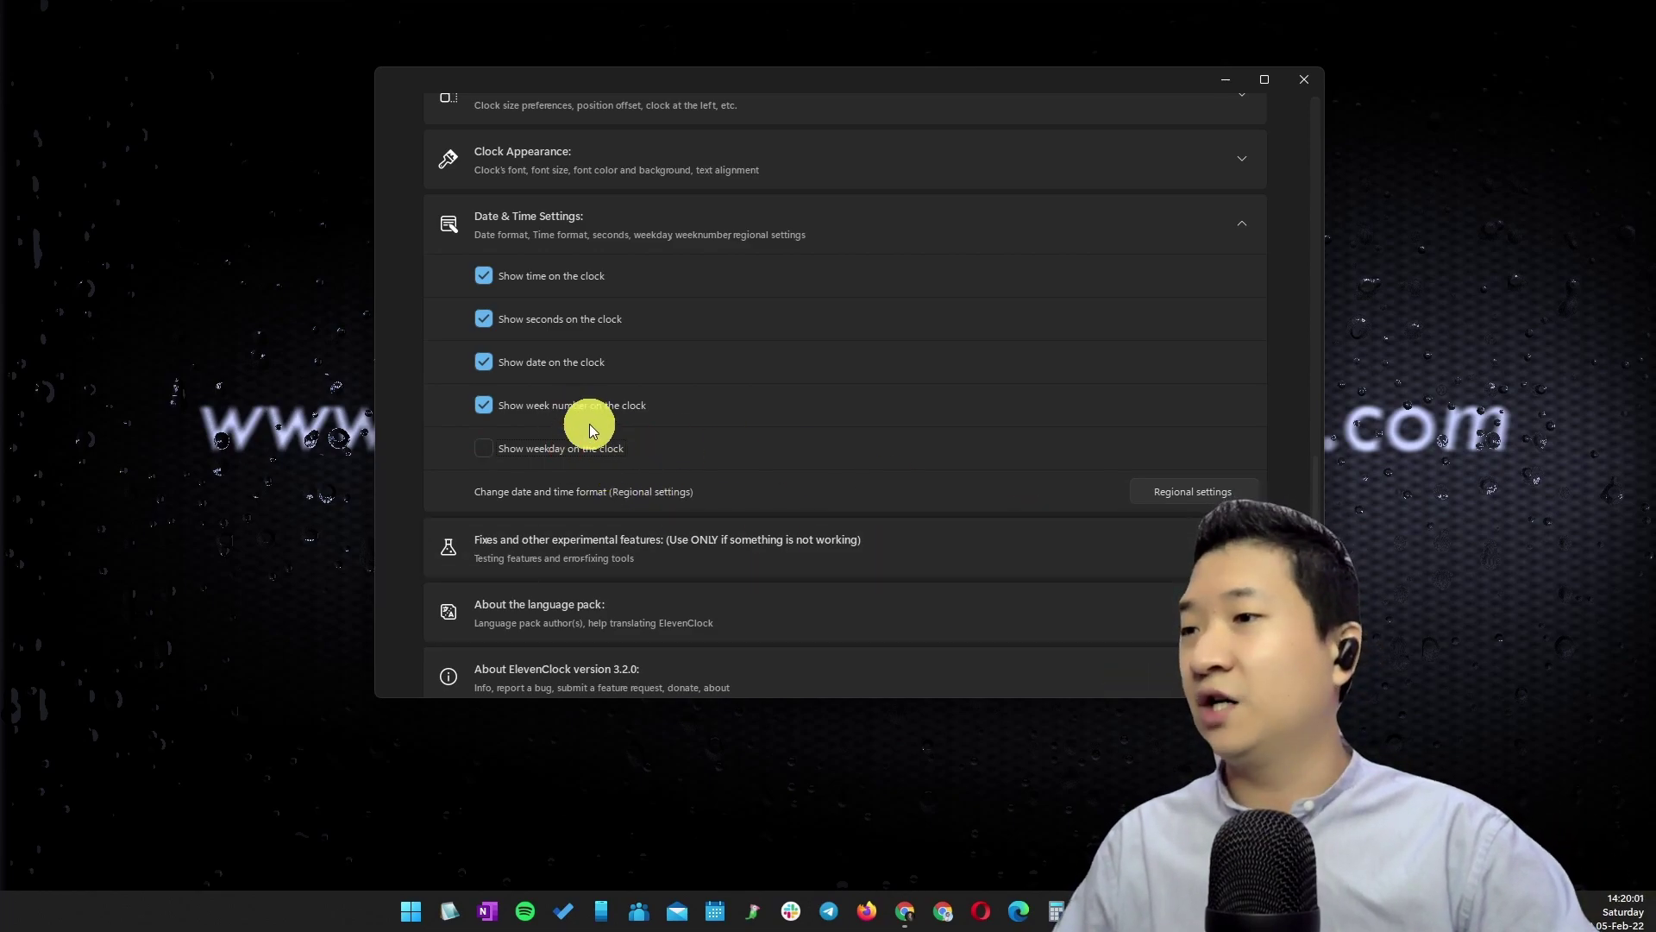
left_click(693, 418)
scroll(863, 209, "up", 3)
left_click(843, 384)
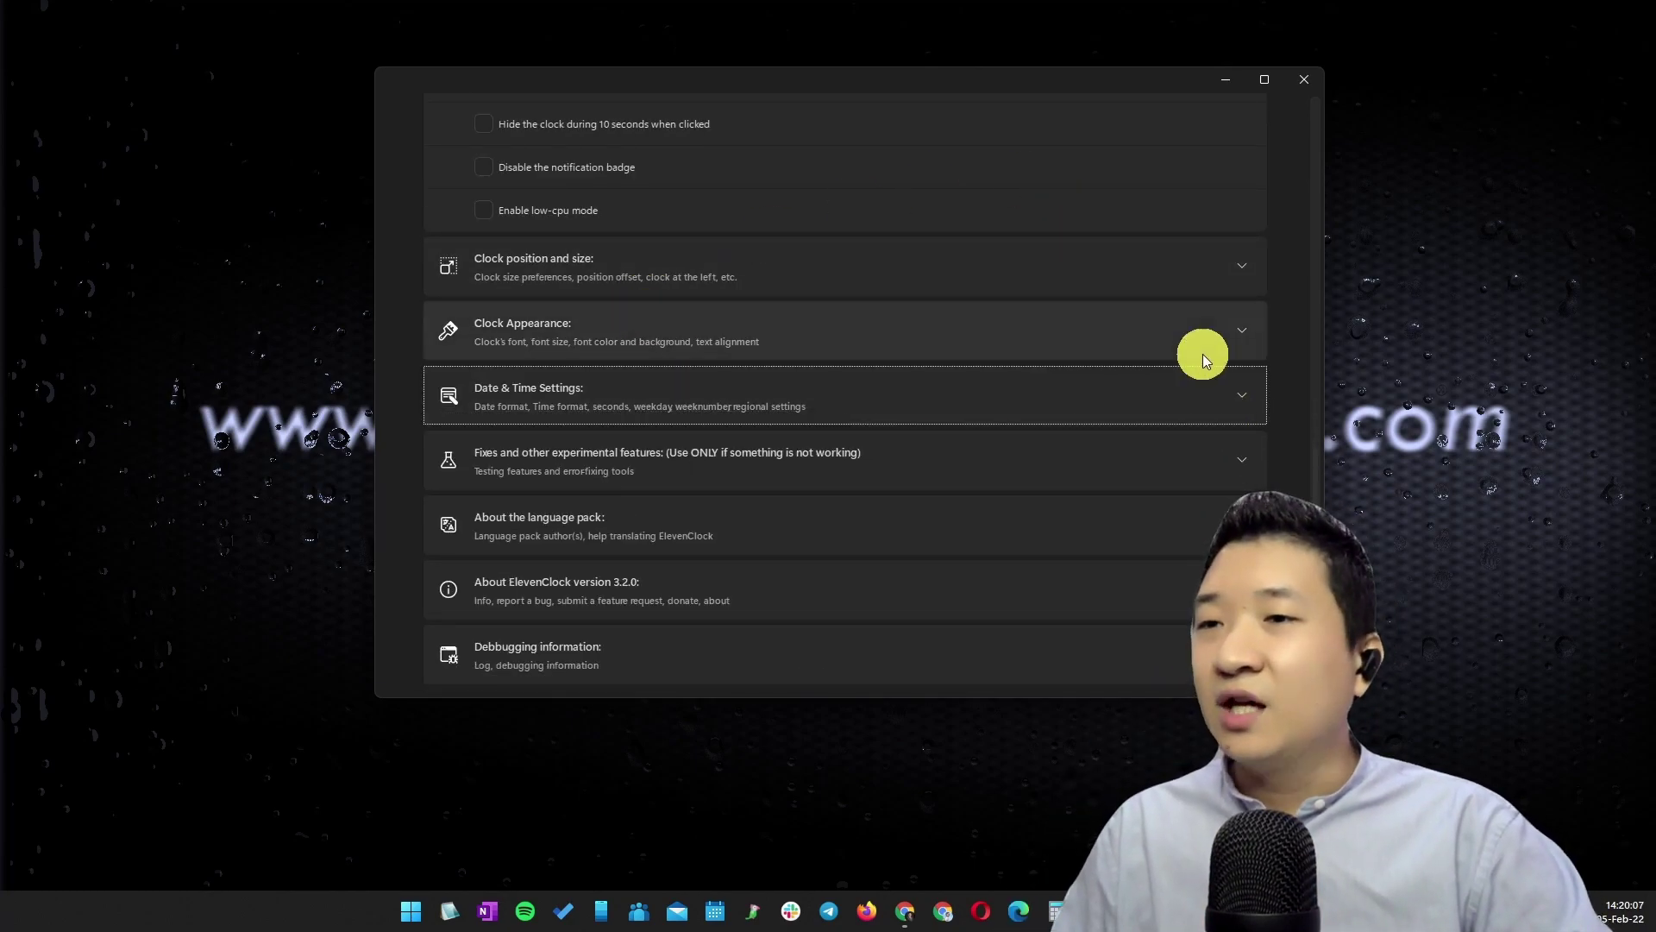